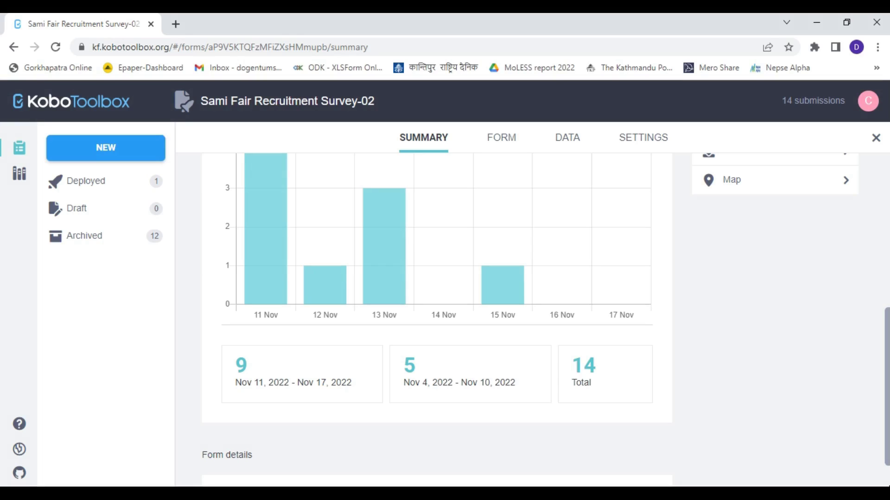
Step: Return to the KoboToolbox projects list, and open the ODK Survey workbook from D:\Sami Fair Recruitment Survey 2022\Data Set in File Explorer
click(20, 149)
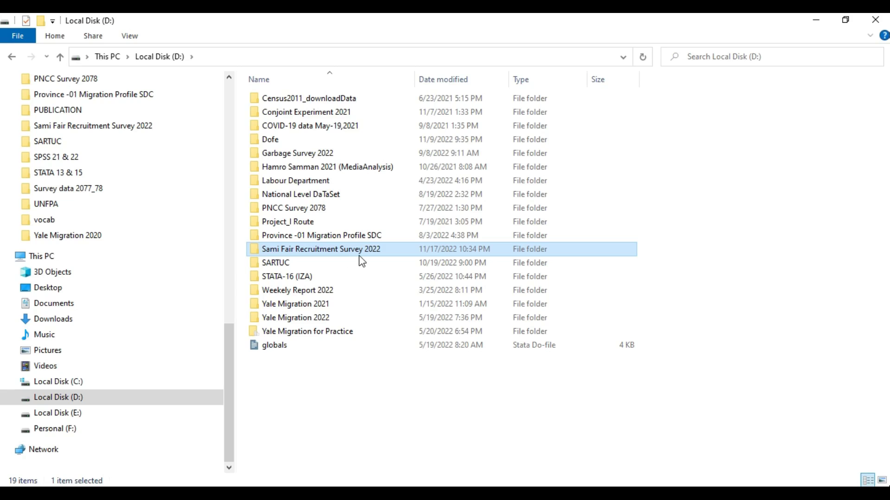
double_click(317, 252)
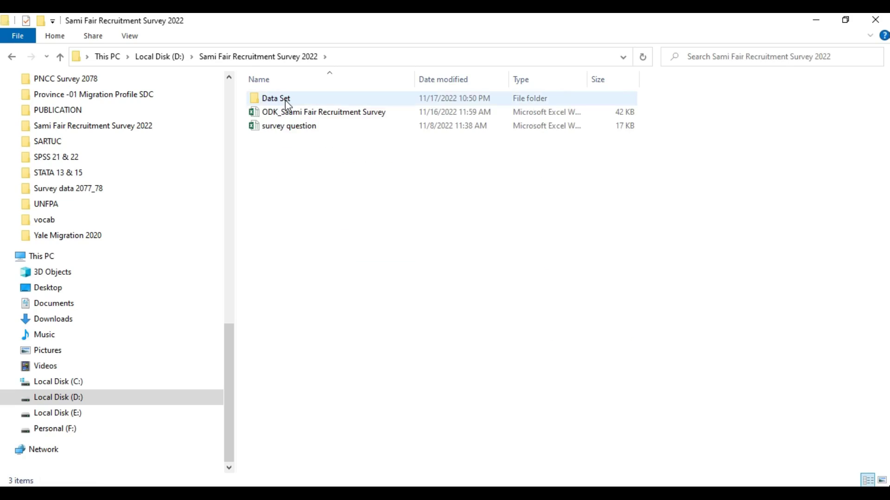
double_click(285, 99)
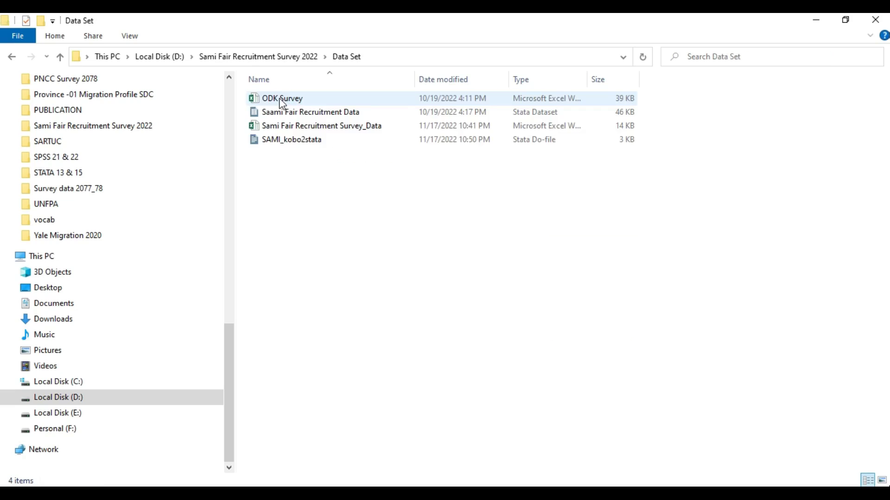
click(279, 102)
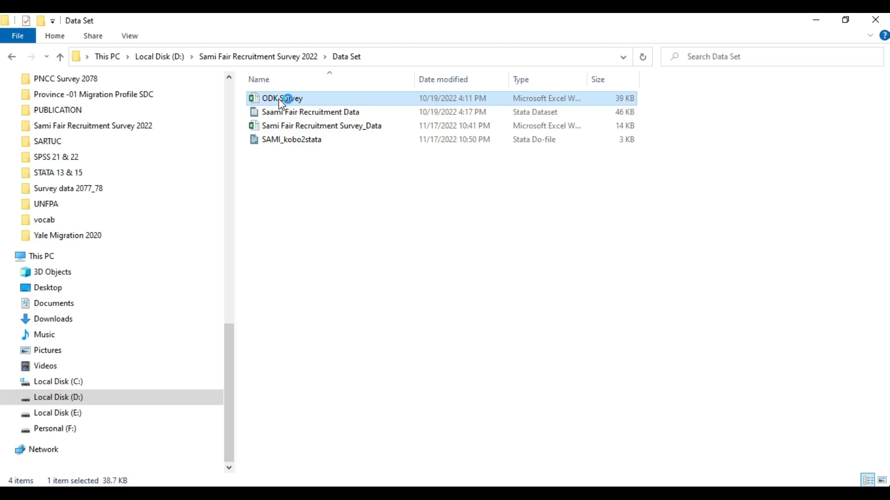
double_click(279, 99)
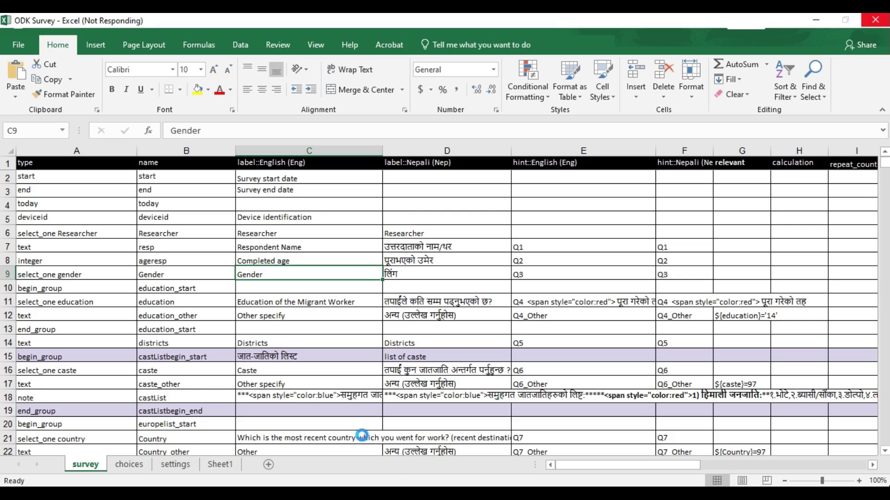
Step: Check the deployed Sami Fair Recruitment Survey-02 project in KoboToolbox in Chrome, and return to the ODK Survey workbook in Excel
mouse_move(464, 494)
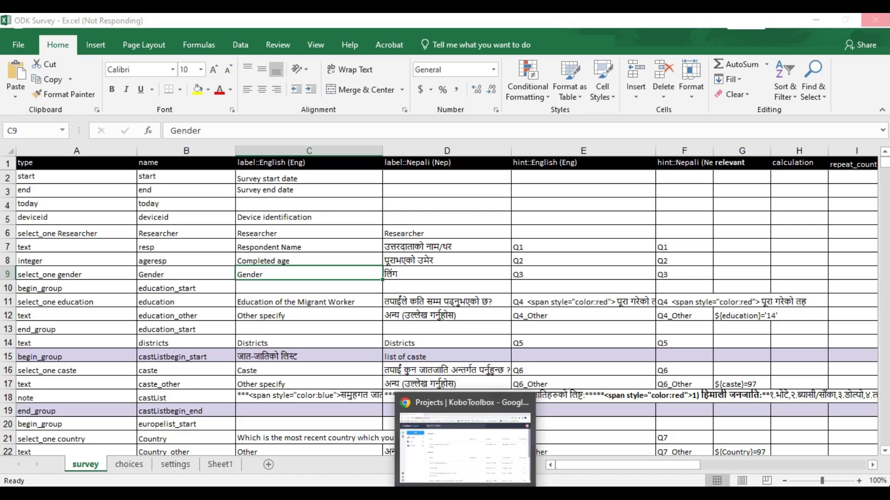
click(465, 445)
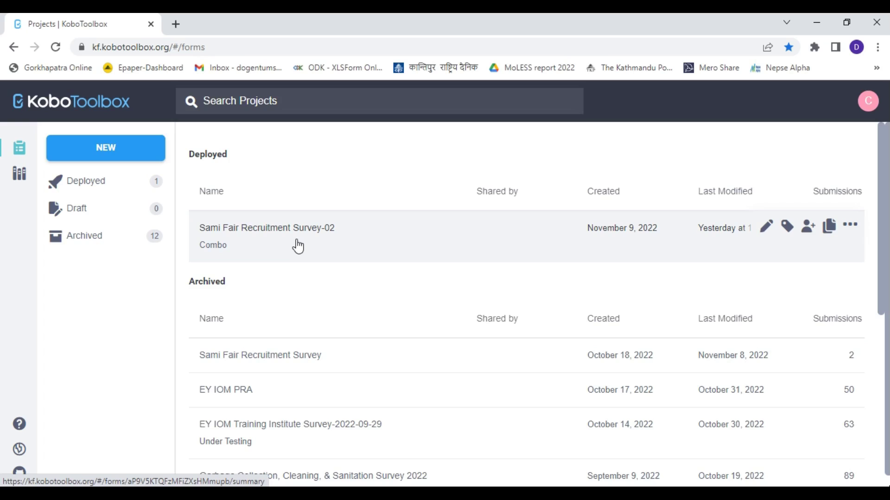
key(alt+Tab)
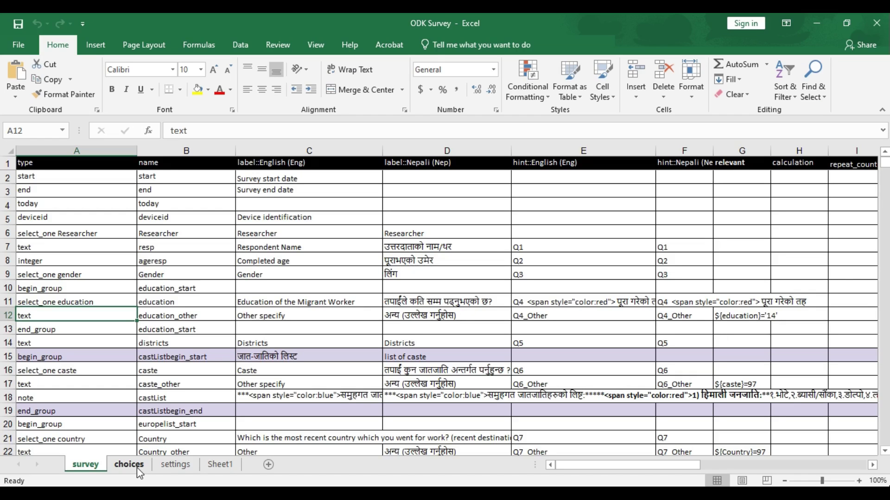
Step: Examine the choices, settings and survey sheets of the ODK Survey workbook, and close the workbook
click(135, 466)
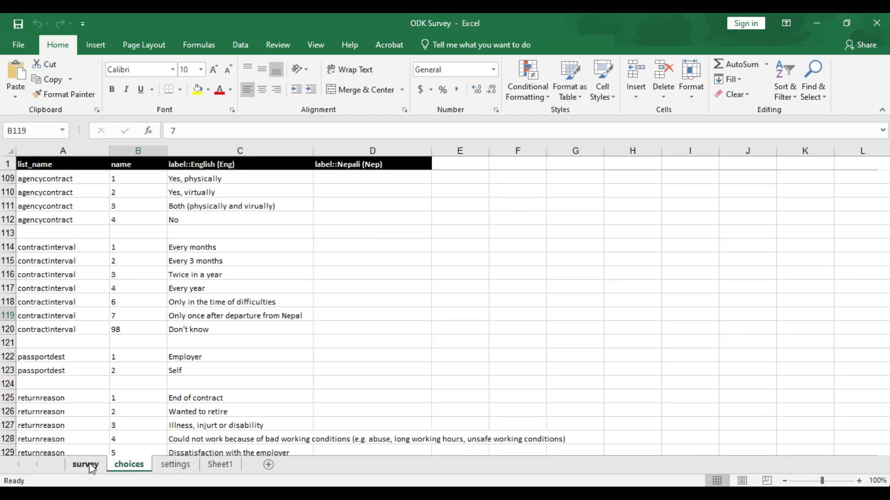
key(ctrl+Page_Down)
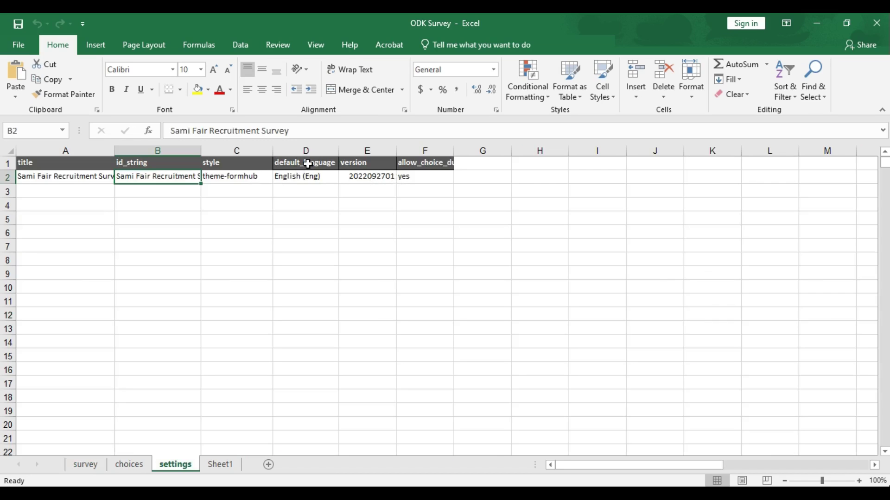
click(129, 464)
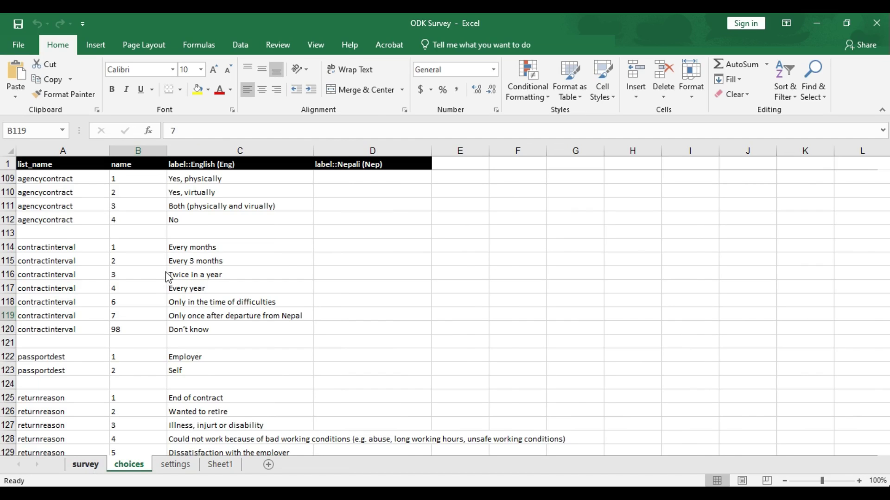
click(129, 465)
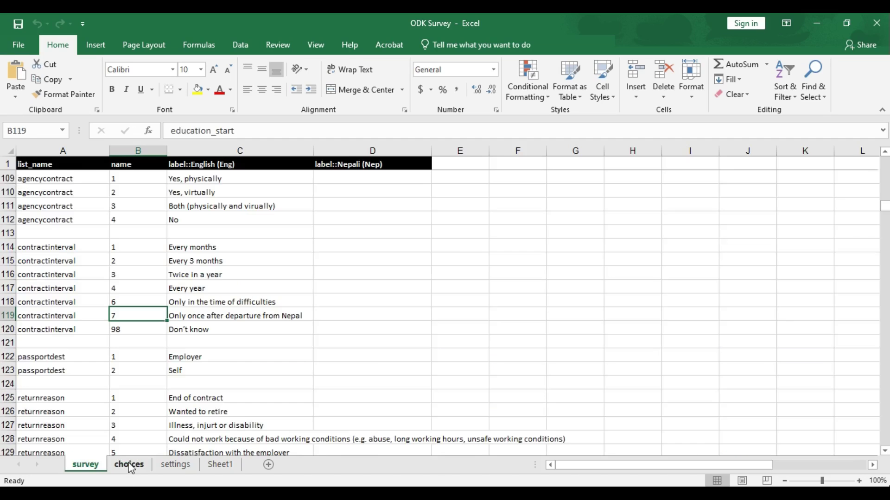
click(86, 465)
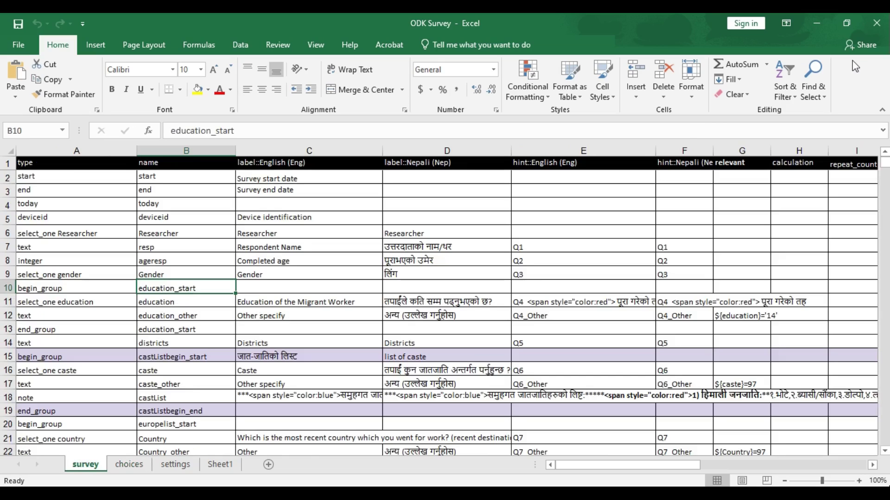
click(877, 24)
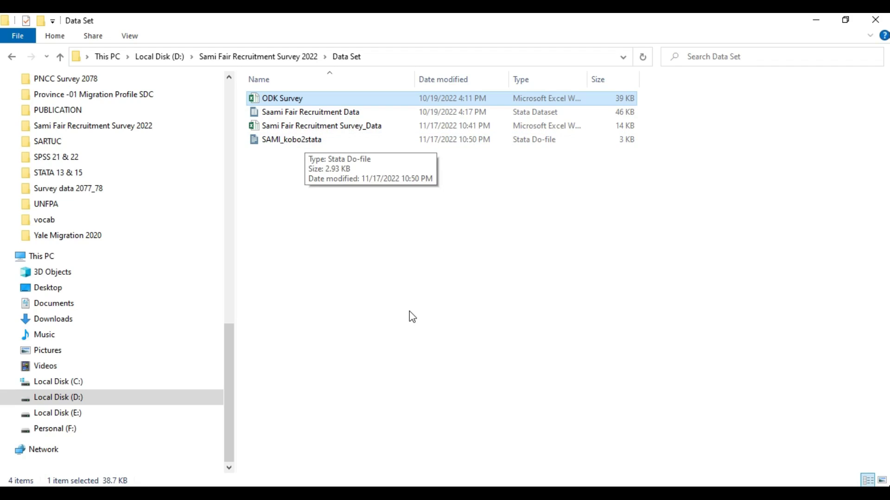
Step: Open the SAMI_kobo2stata do-file from the Data Set folder in Stata's Do-file Editor
mouse_move(432, 494)
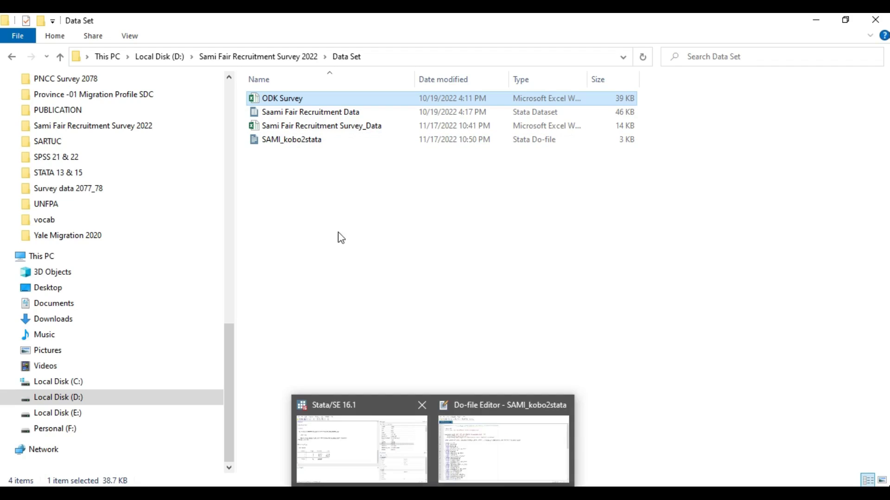
double_click(294, 141)
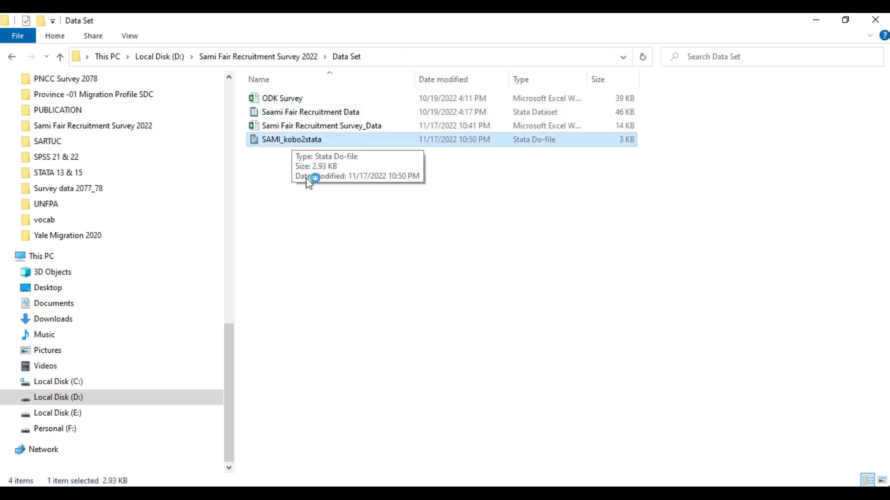
mouse_move(432, 493)
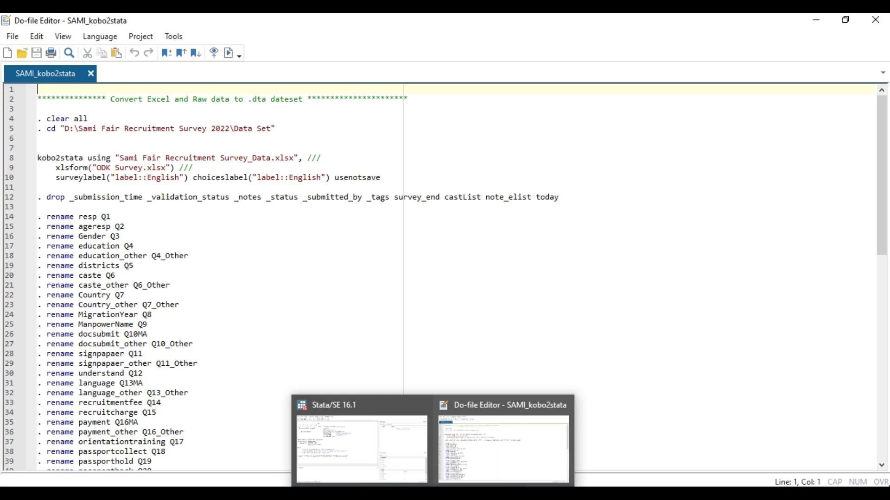
Step: Copy the full path of the Data Set folder in File Explorer for the do-file's cd command
click(60, 135)
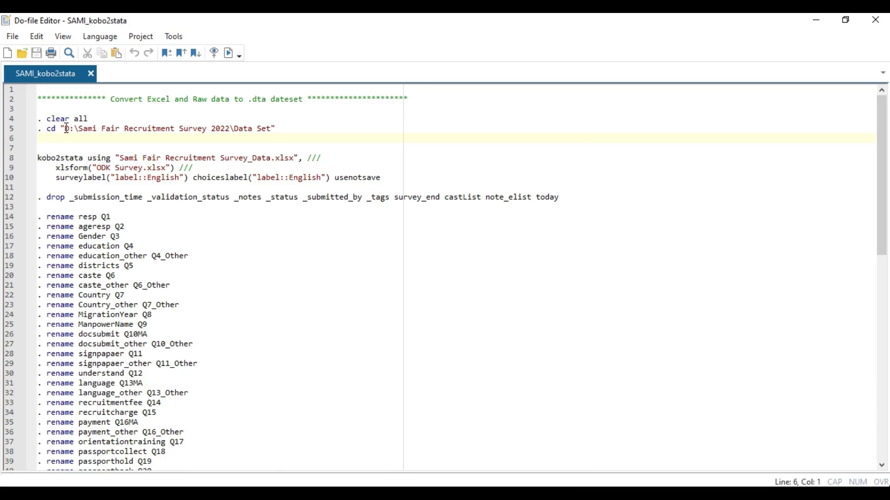
click(66, 128)
drag(81, 124, 282, 133)
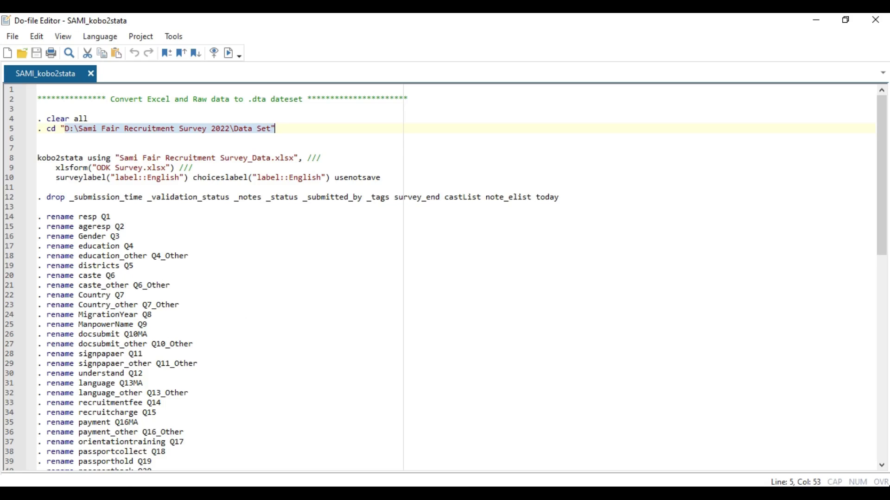
key(alt+Tab)
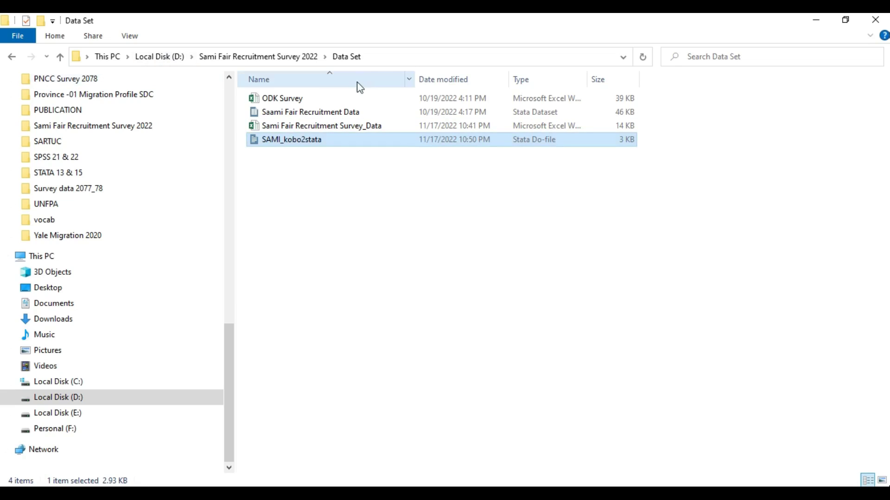
click(406, 59)
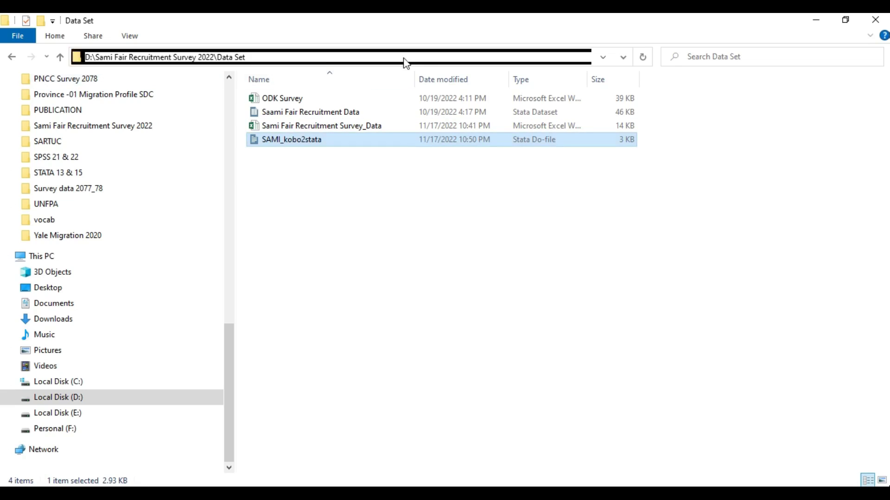
click(404, 58)
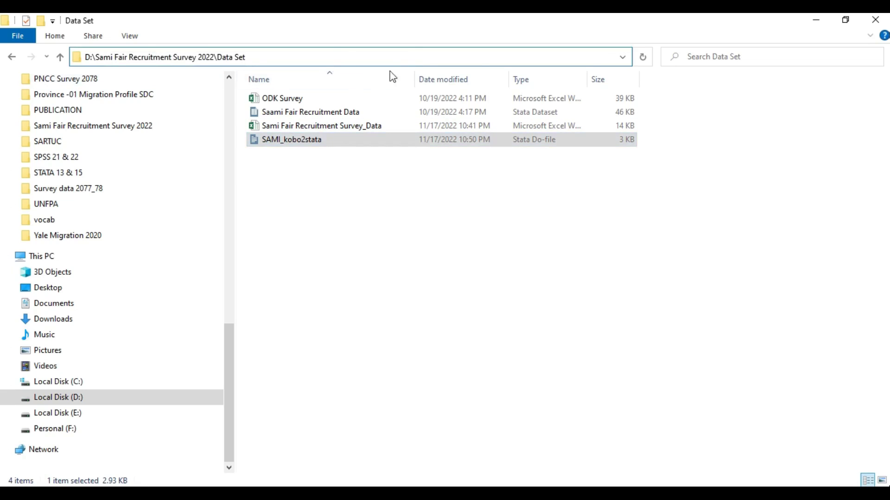
click(630, 91)
click(622, 57)
key(ctrl+c)
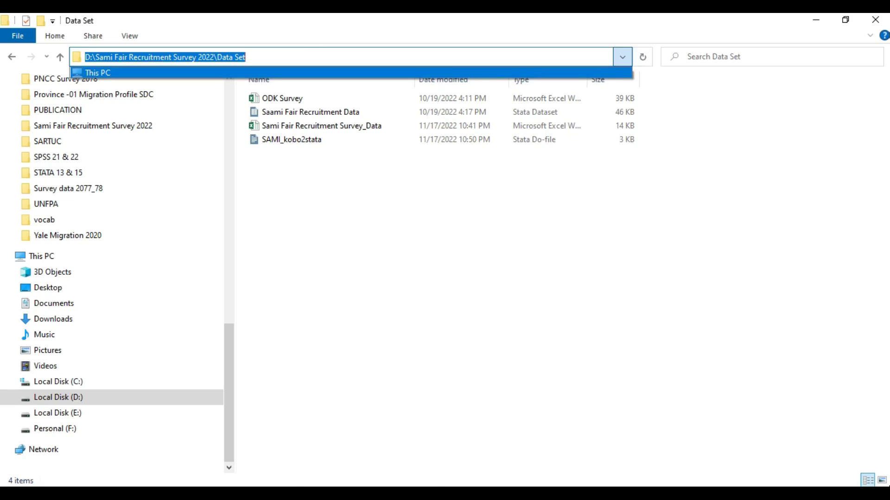
Step: Replace the cd command's path in the SAMI_kobo2stata do-file with the copied D:\Sami Fair Recruitment Survey 2022\Data Set
click(433, 493)
click(490, 471)
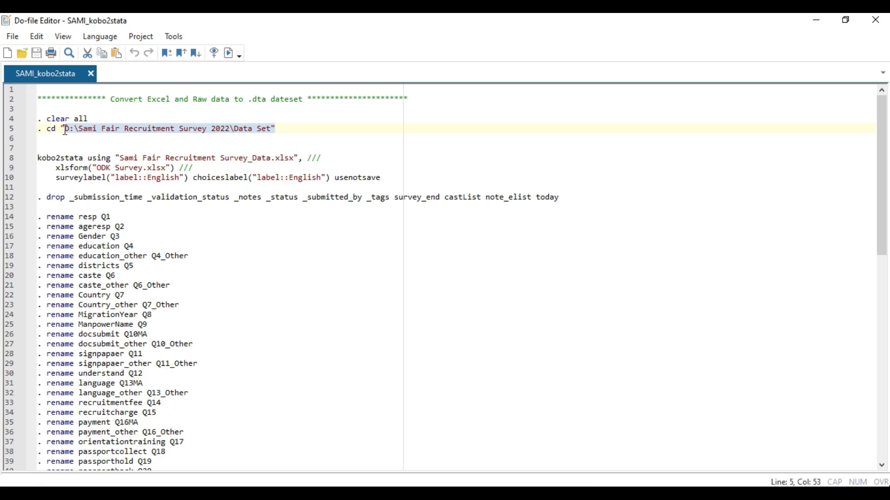
drag(65, 131, 271, 132)
key(ctrl+v)
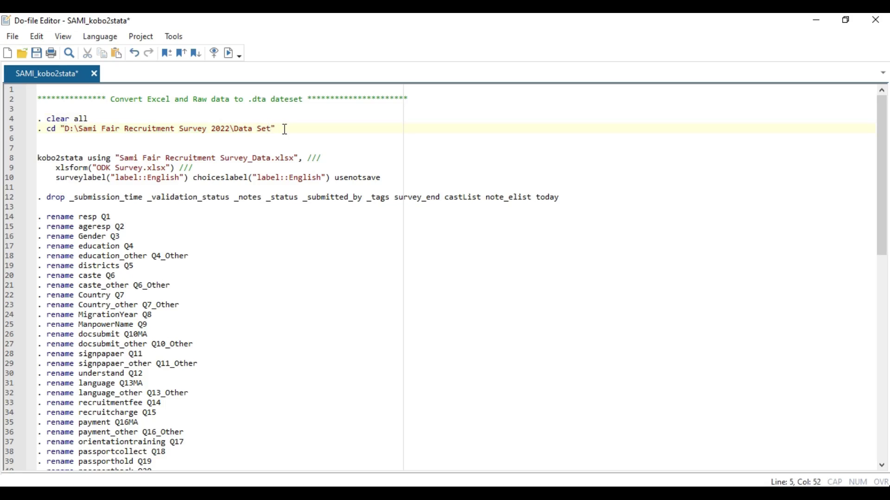
Step: Save the do-file, run only its clear all and cd lines, and bring up the output in Stata's main window
drag(284, 129, 37, 119)
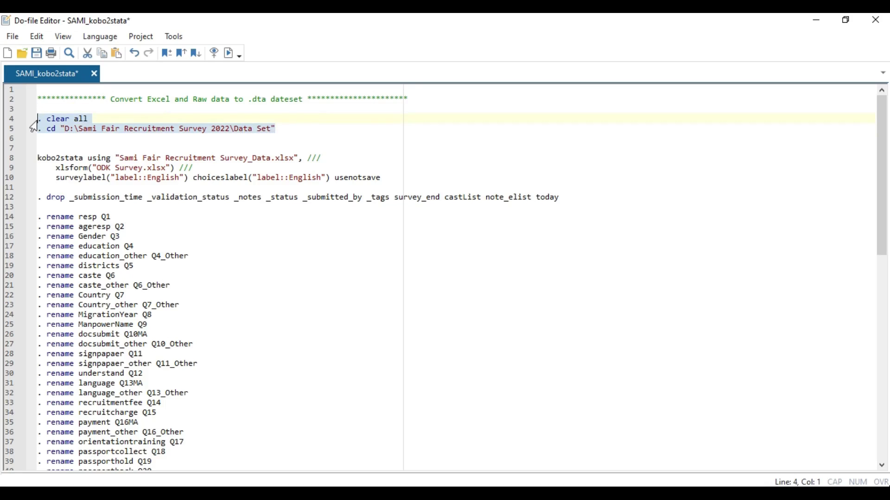
click(40, 51)
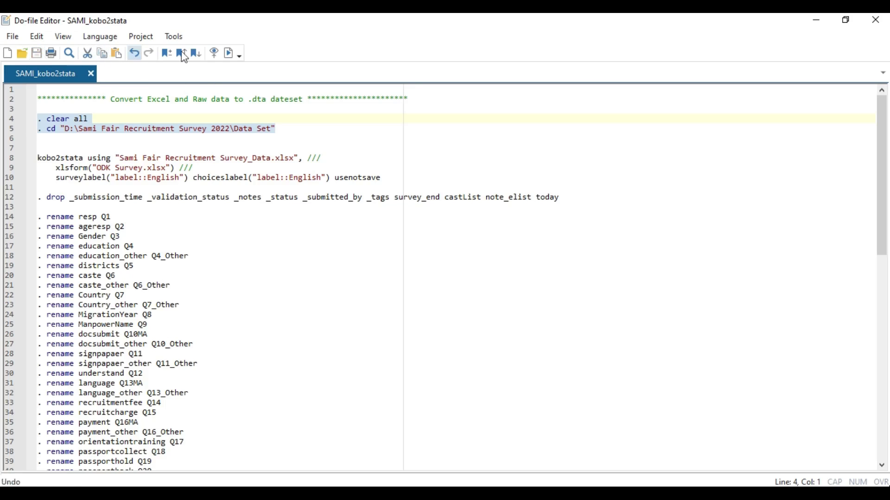
click(228, 53)
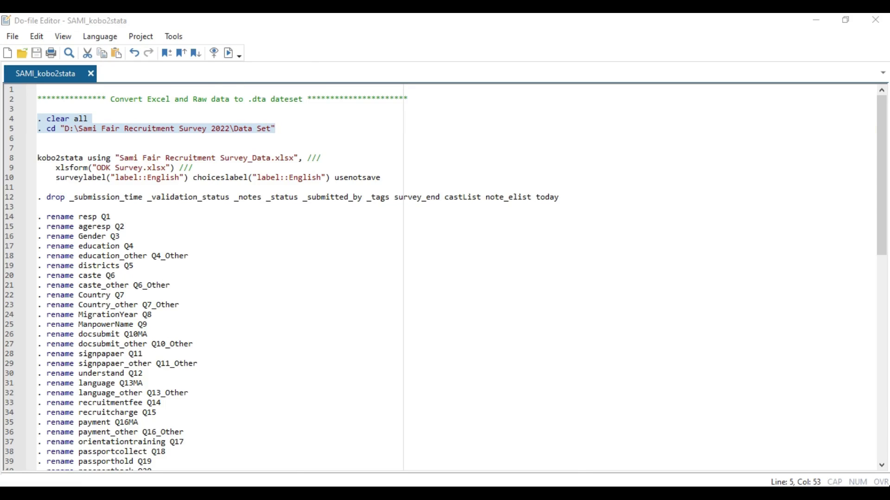
click(346, 432)
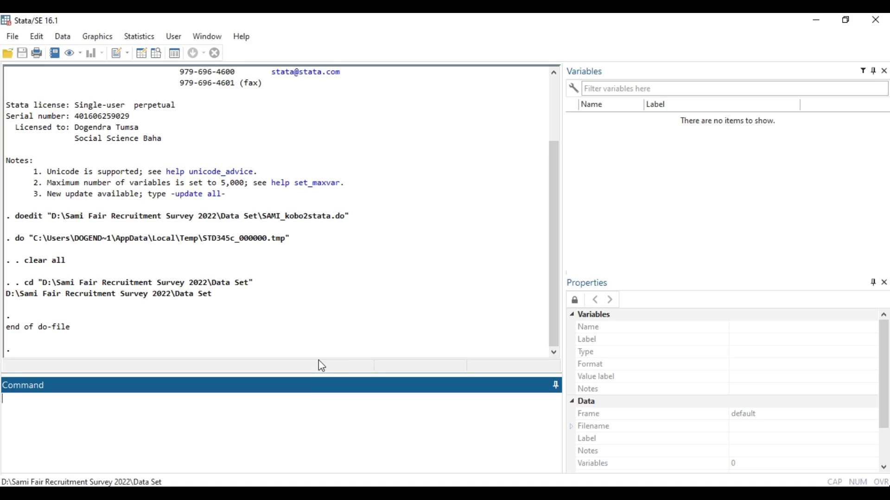
Step: Open the Sami Fair Recruitment Survey-02 project in KoboToolbox in Chrome and examine its submissions summary
key(alt+Tab)
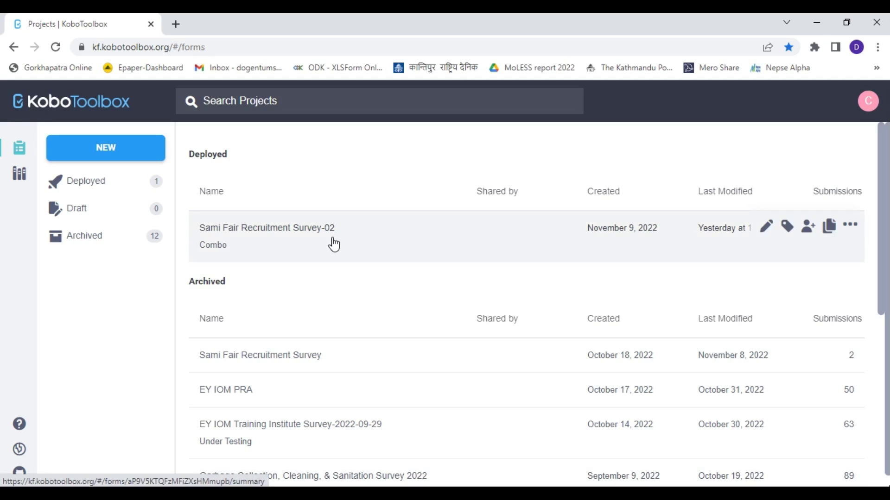
click(334, 244)
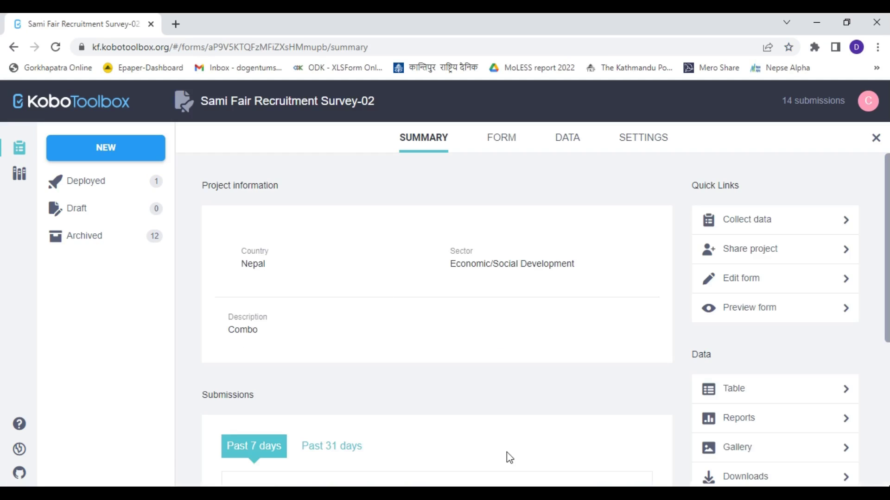
key(alt+Tab)
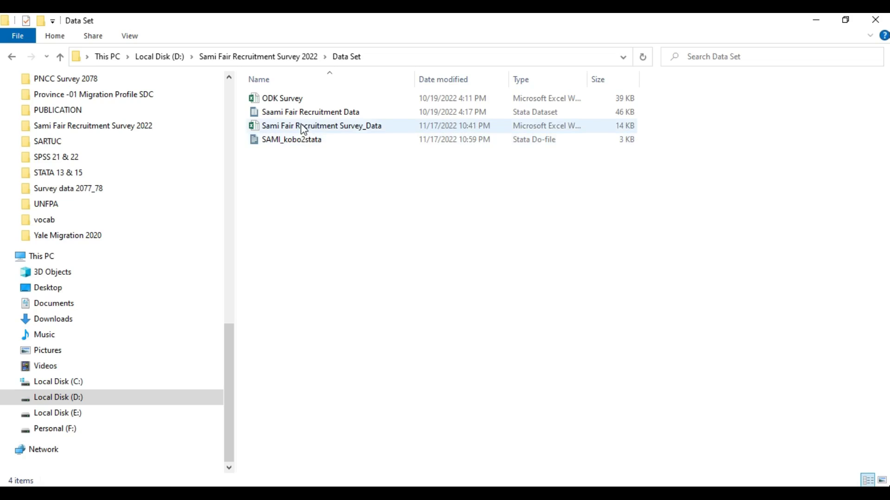
key(alt+Tab)
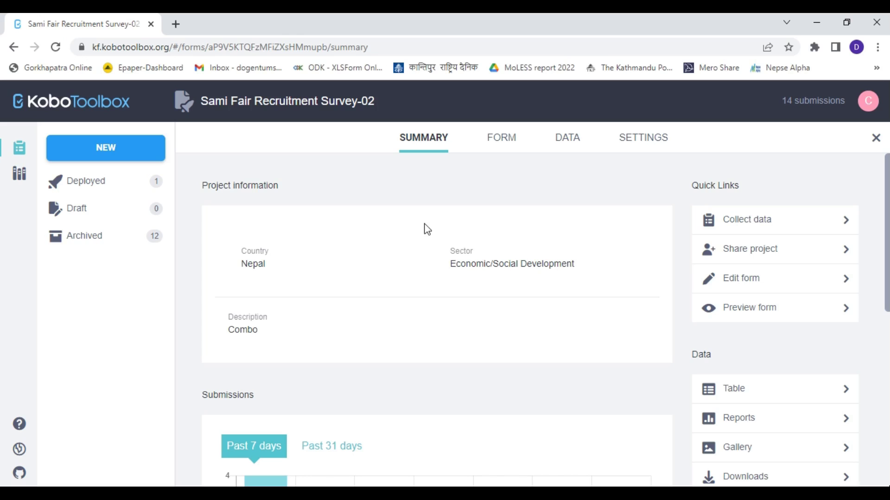
scroll(603, 324, down, 8)
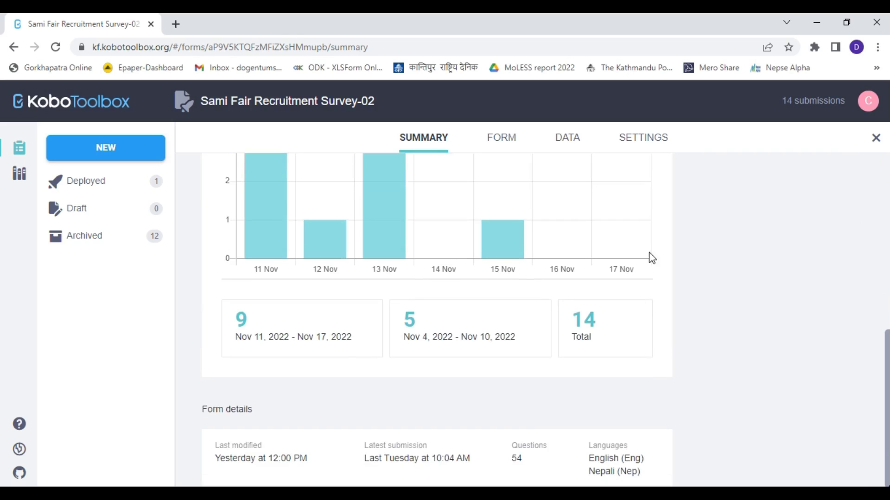
scroll(652, 320, up, 3)
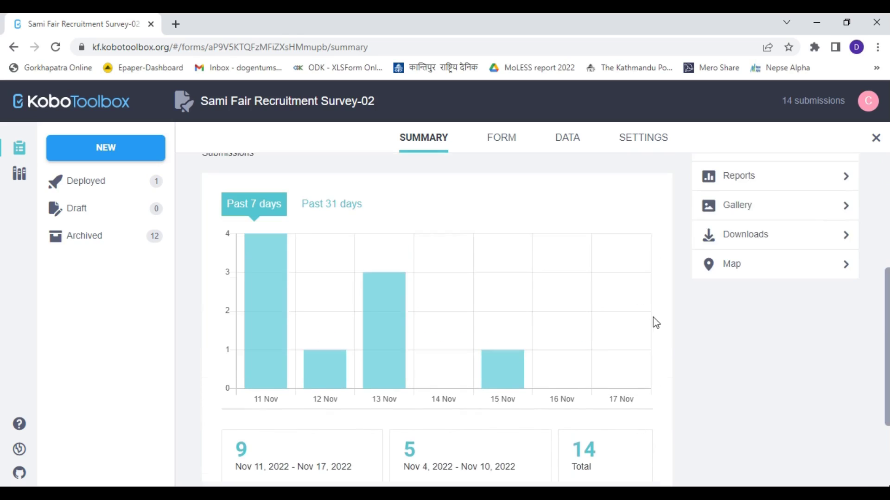
Step: Export the project's submissions as XLS with XML values and headers, and download the newly created export
click(568, 138)
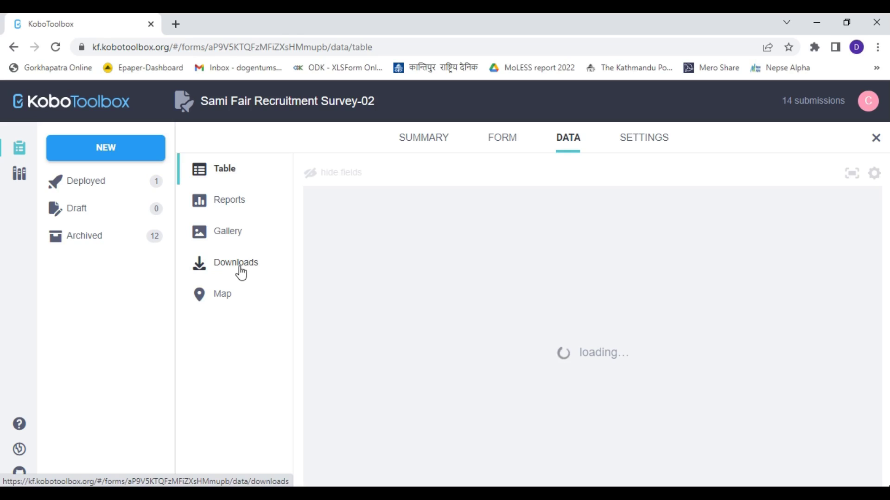
click(239, 269)
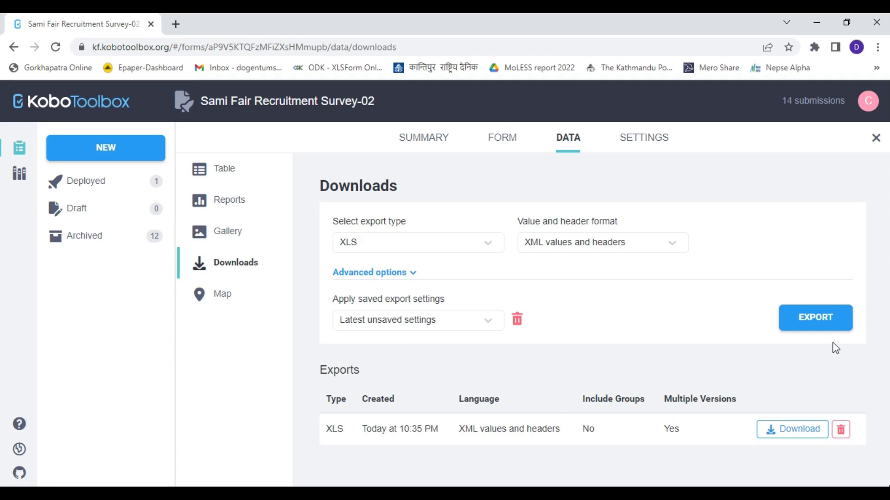
click(819, 316)
scroll(626, 363, down, 1)
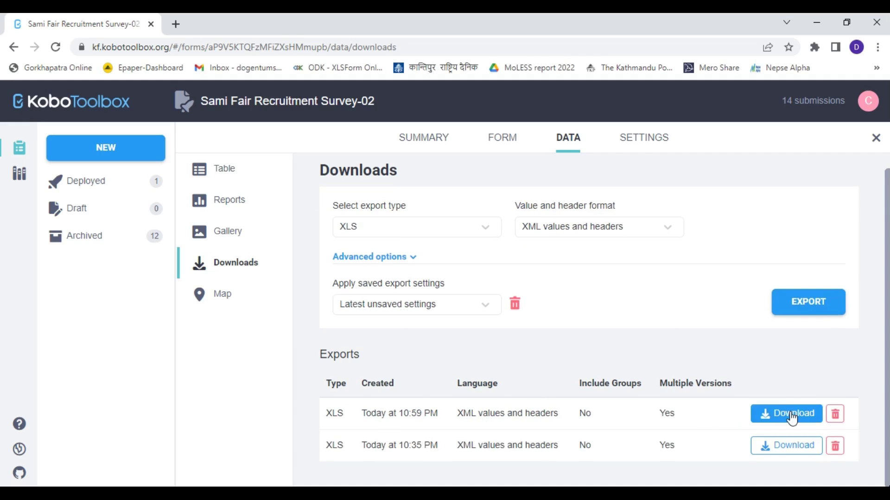
click(791, 416)
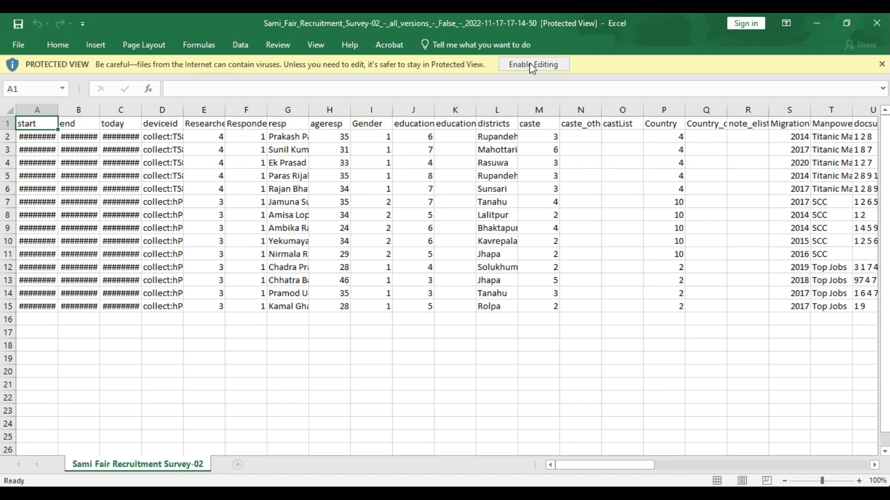
Step: Enable editing in the downloaded Excel workbook and autofit the start, end and today columns so their dates show
click(529, 64)
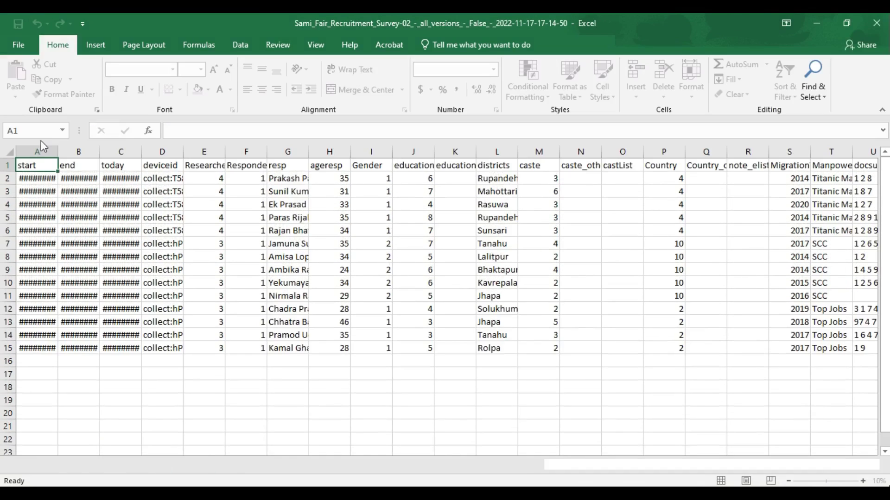
drag(38, 151, 102, 154)
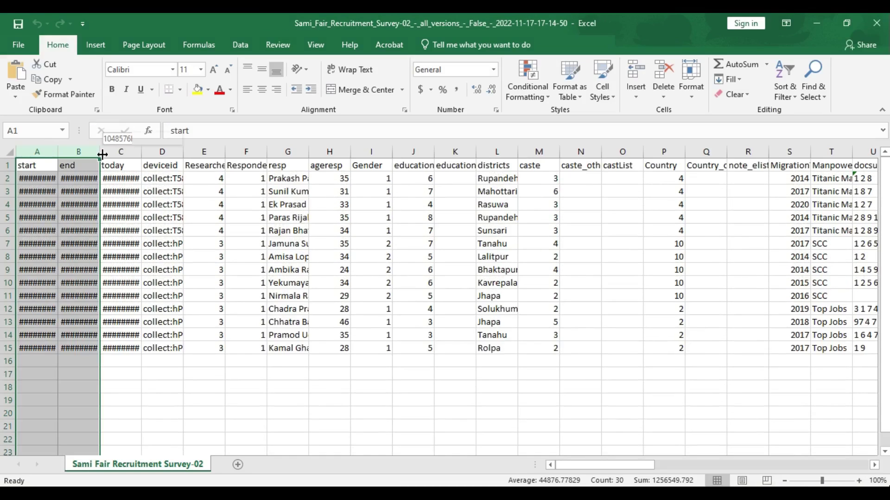
double_click(101, 154)
click(139, 152)
double_click(153, 152)
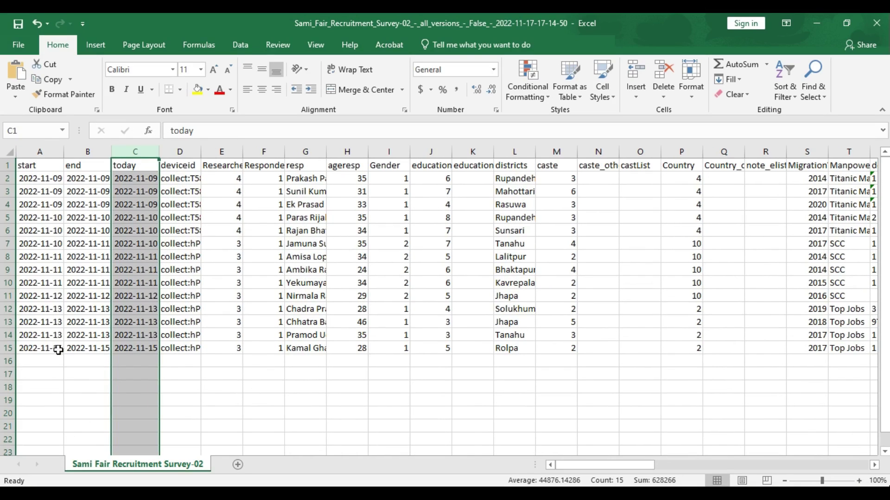
Step: Start saving the workbook under a new location, opening D:\Sami Fair Recruitment Survey 2022\Data Set as the destination folder
click(23, 52)
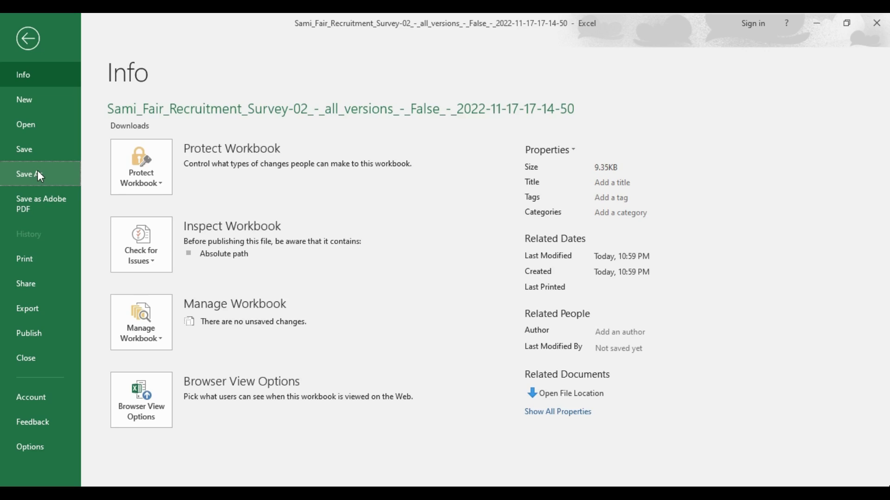
click(37, 170)
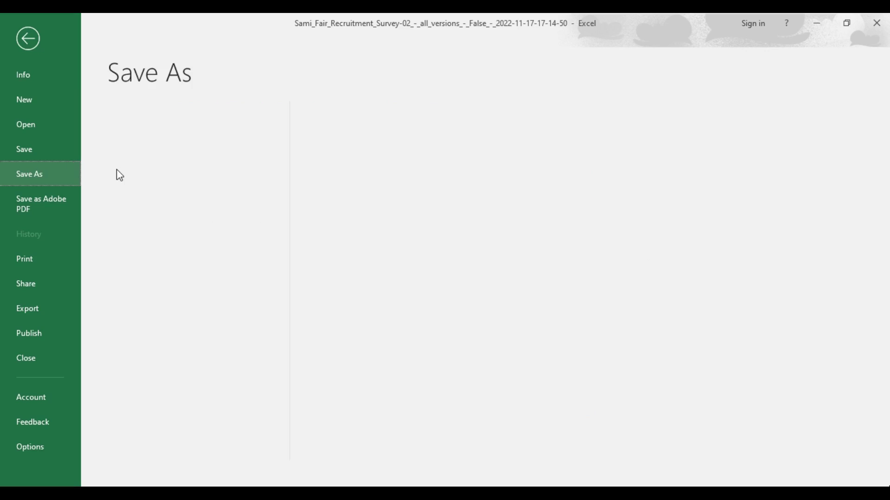
click(163, 203)
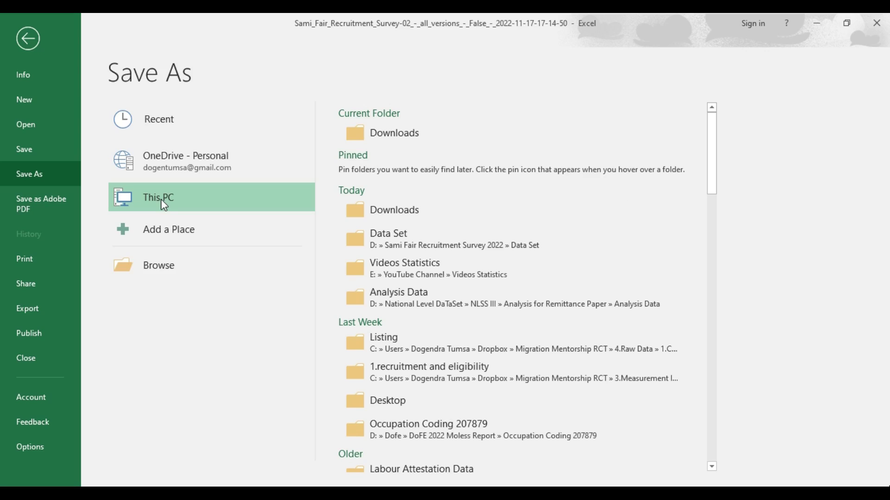
click(161, 201)
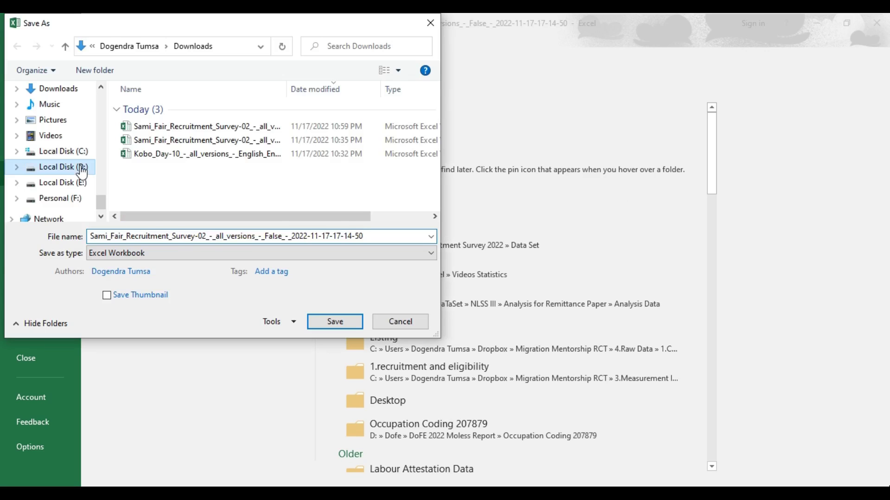
click(82, 167)
scroll(253, 176, down, 2)
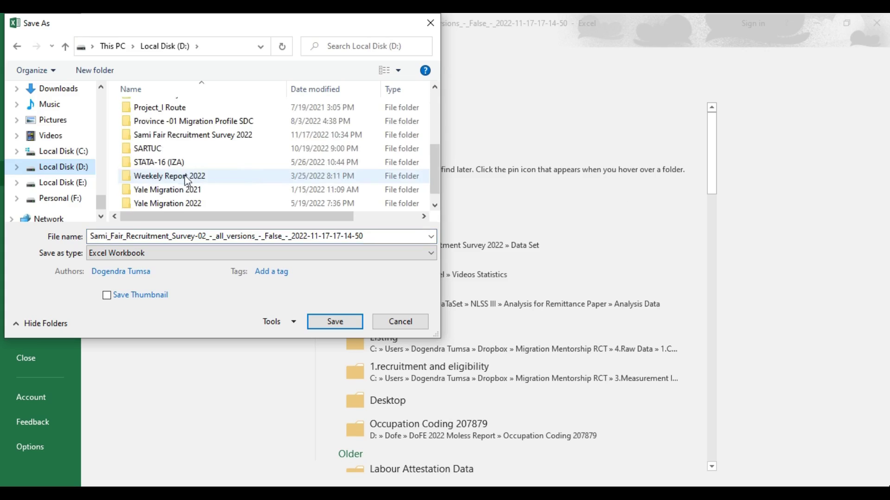
click(190, 138)
double_click(188, 135)
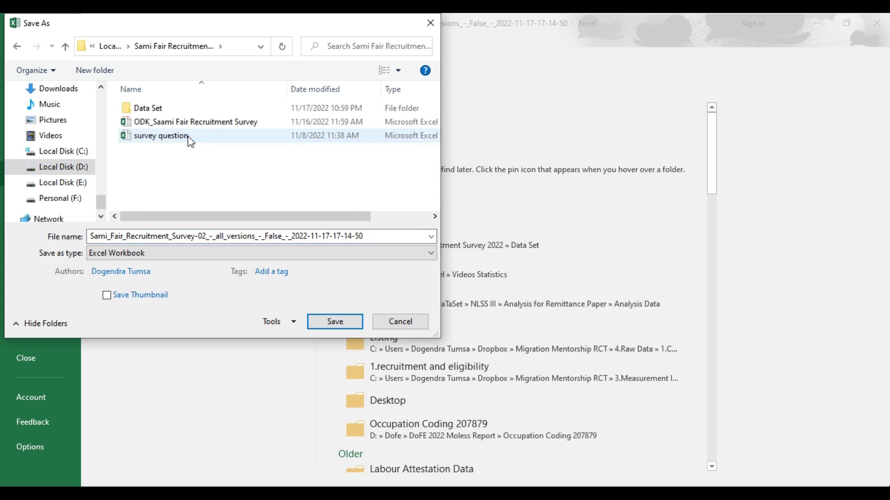
click(160, 111)
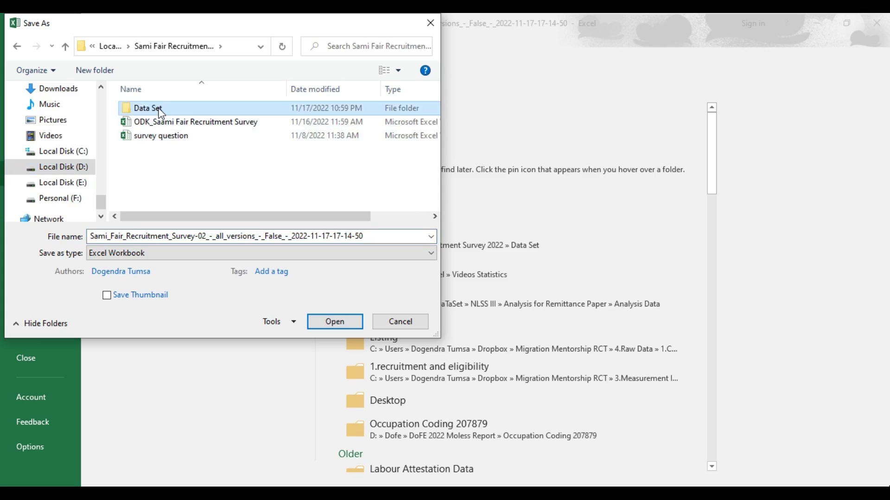
double_click(161, 112)
Step: Save the workbook as Sami Fair Recruitment Survey_Data, replacing the existing file, and close it
click(159, 110)
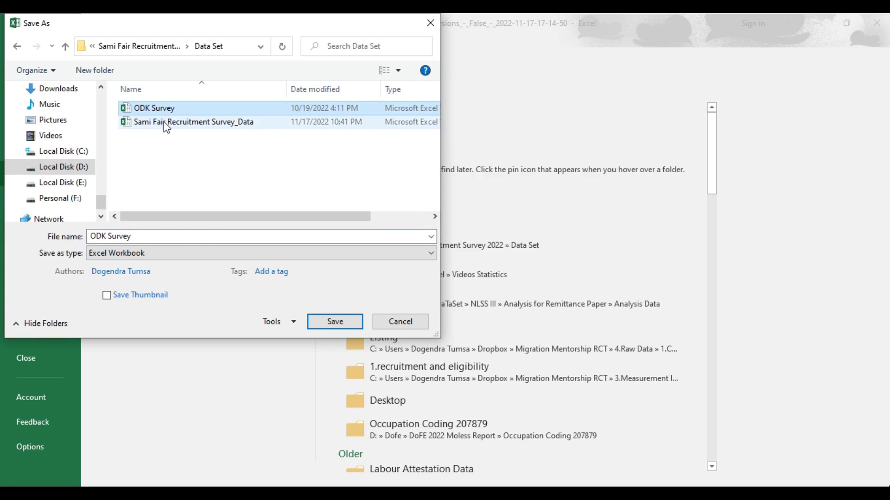
click(164, 123)
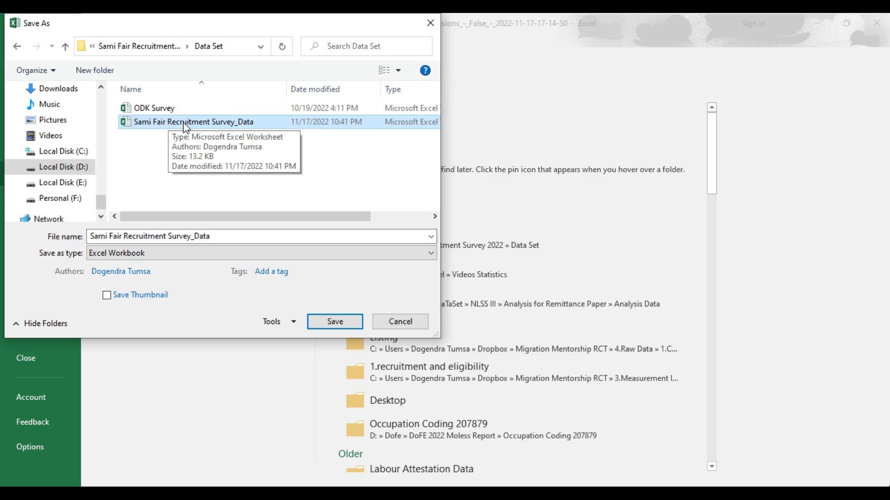
click(227, 235)
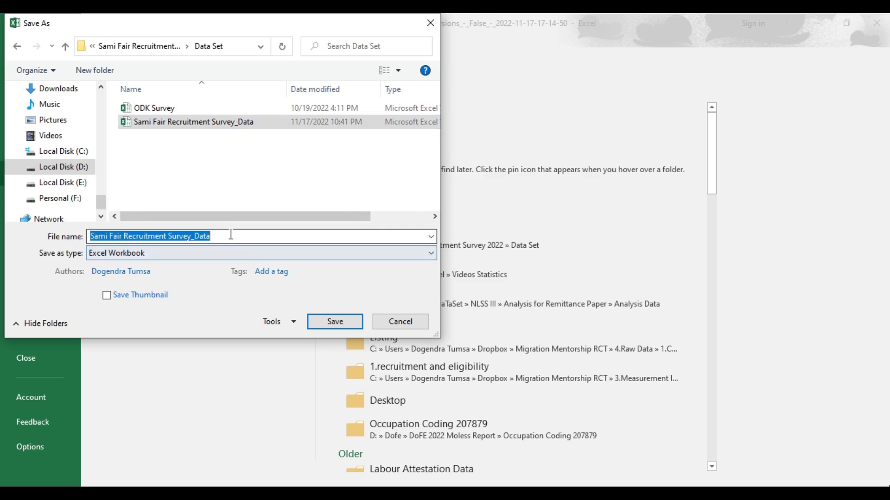
click(338, 327)
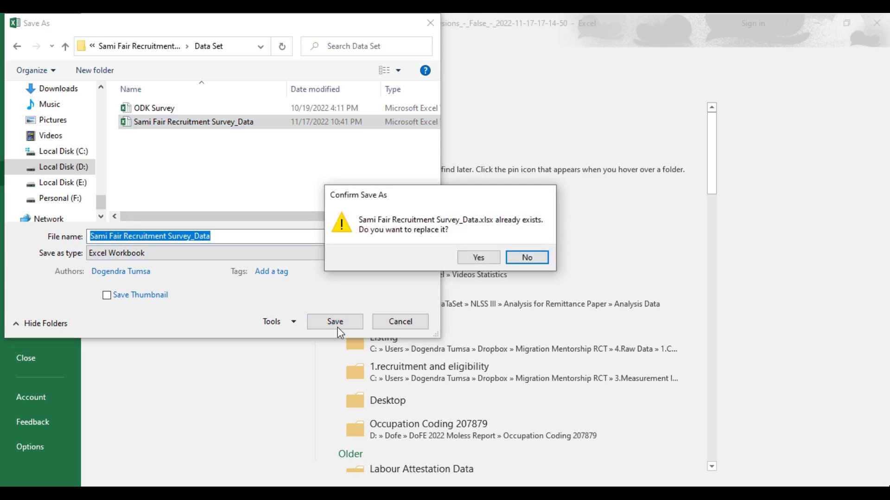
click(477, 258)
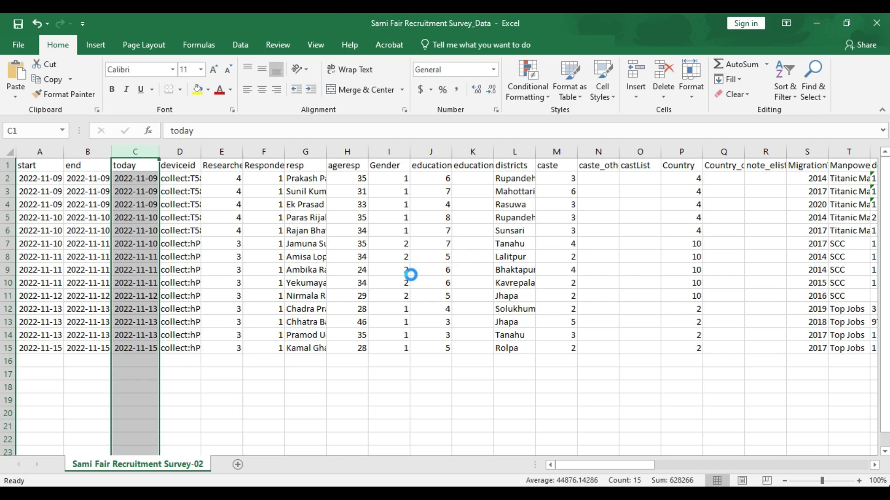
click(219, 362)
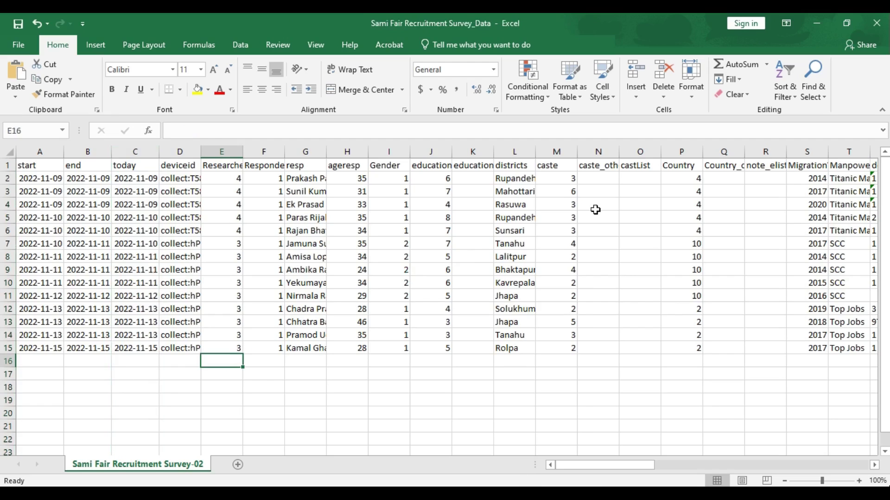
click(879, 24)
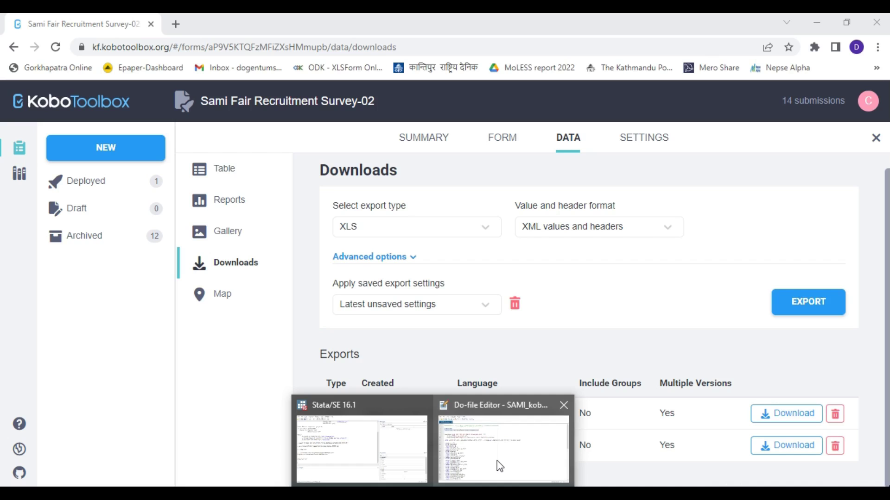
Step: Switch to Stata's SAMI_kobo2stata do-file and begin an import excel using command on a new line below the cd command
click(496, 460)
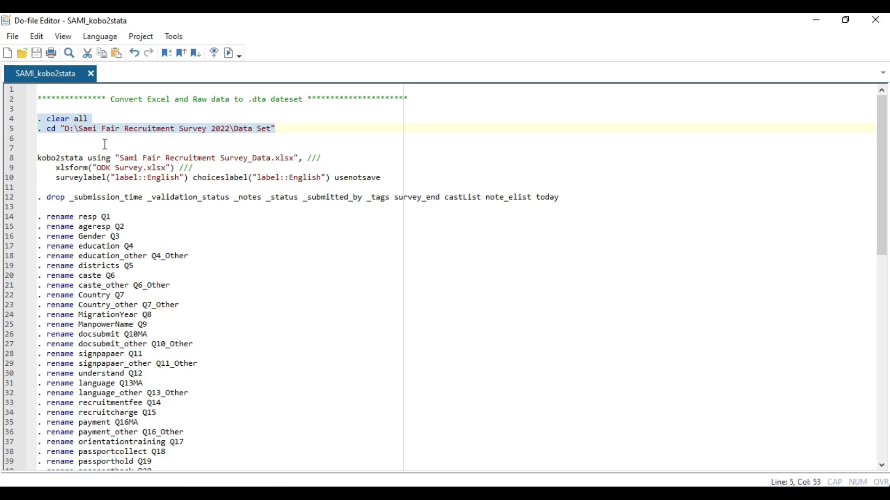
click(57, 141)
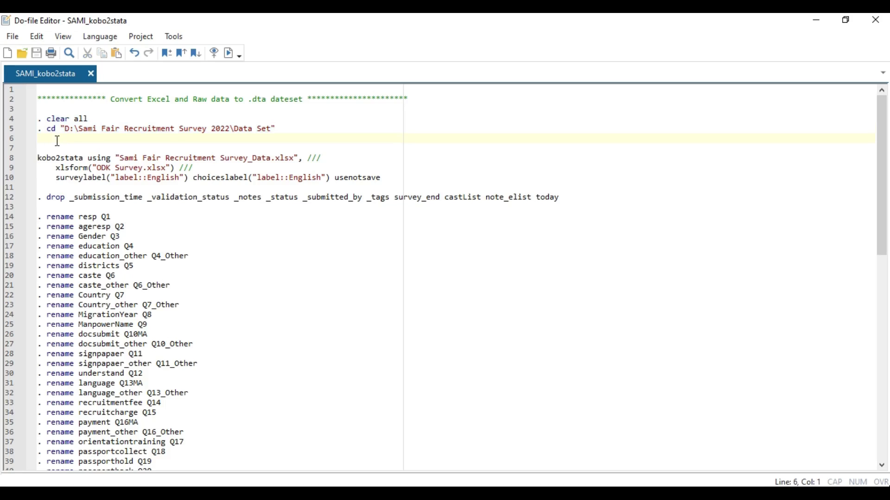
key(Return)
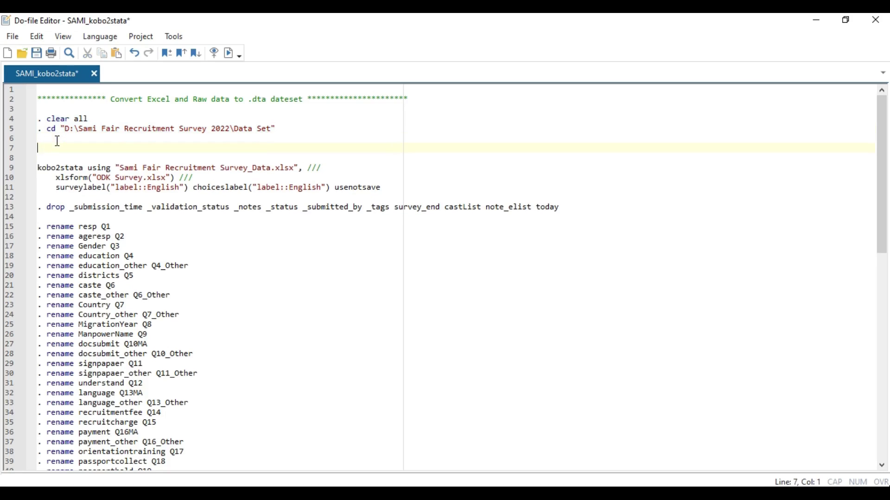
text(. import excel usig)
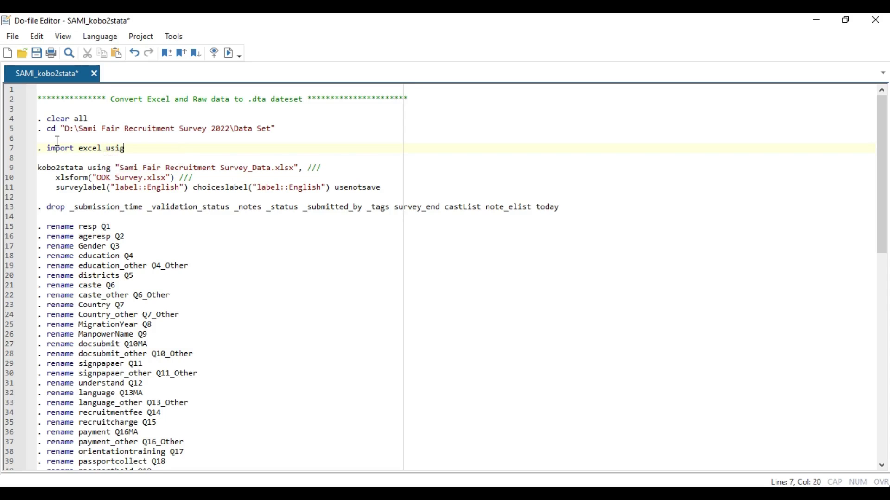
text(g ")
Step: Copy the survey data workbook's name from File Explorer and complete the import command's file reference as "Sami Fair Recruitment Survey_Data.xlsx"
key(alt+Tab)
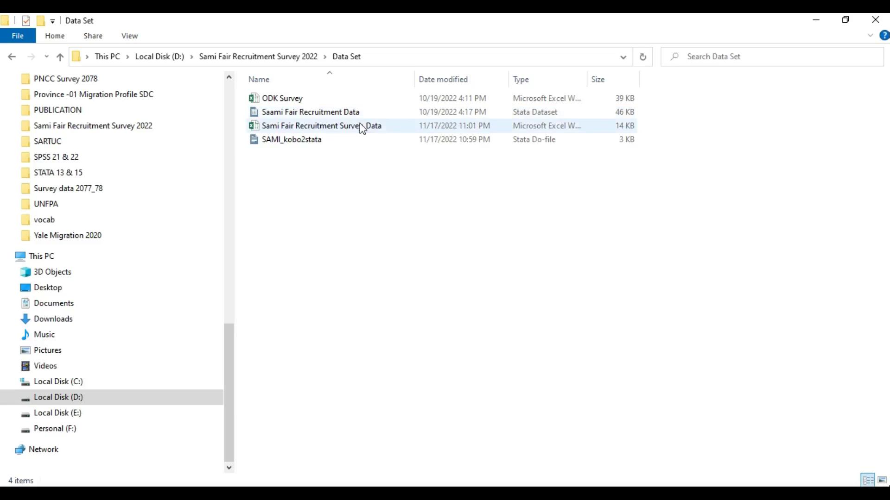
click(361, 126)
click(362, 126)
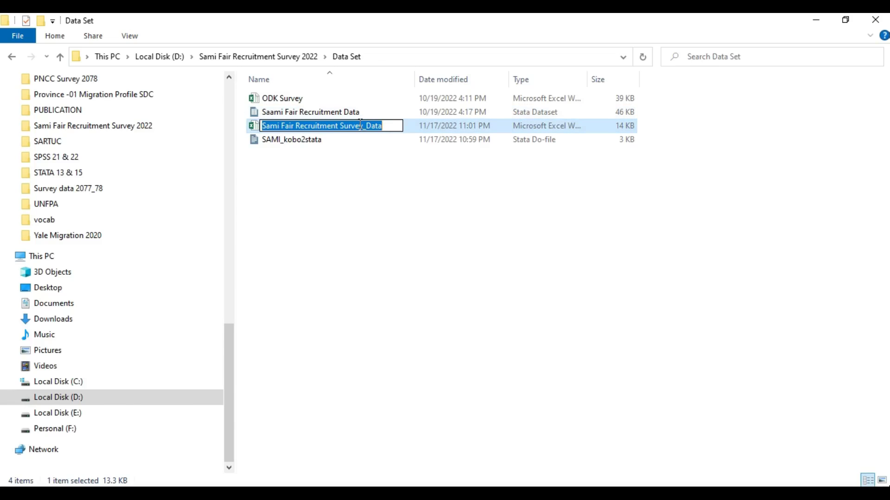
key(ctrl+c)
key(alt+Tab)
key(ctrl+v)
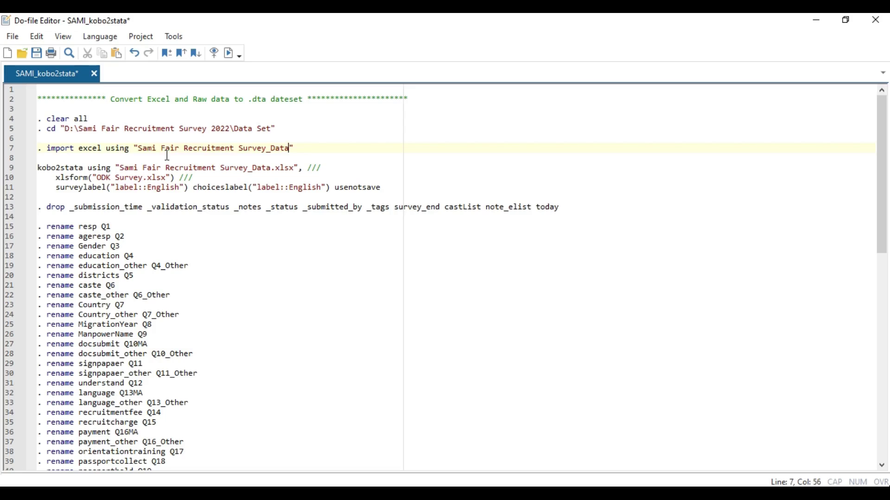
text(.slx)
key(BackSpace)
key(BackSpace)
key(BackSpace)
text(xlsx)
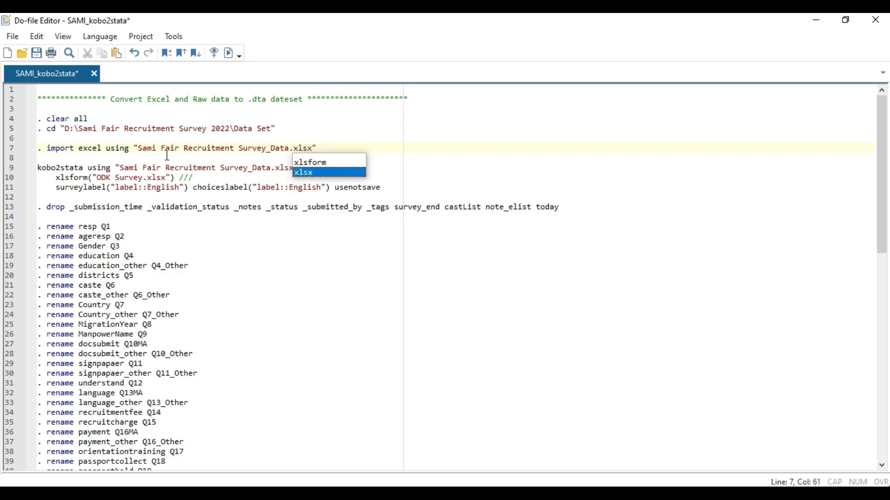
key(Right)
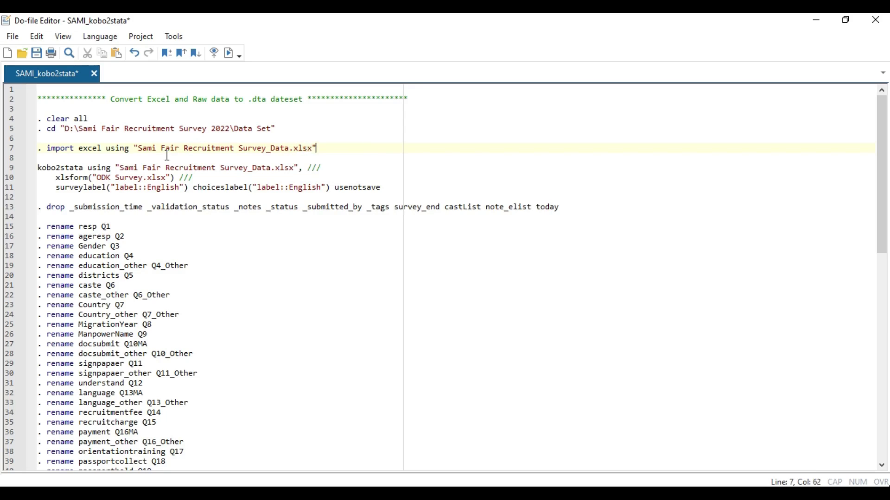
Step: Add the firstrow option after a comma at the end of the import excel command
key(BackSpace)
text(, first)
text(rwo)
key(BackSpace)
key(BackSpace)
text(ow)
Step: Run only the import excel line and check the imported variables' names and labels in Stata's main window
drag(385, 151, 162, 139)
drag(11, 144, 12, 147)
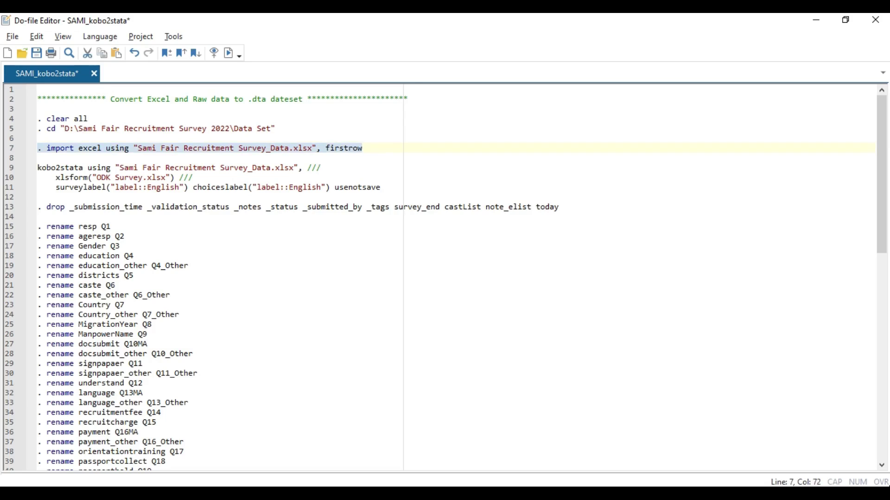
key(alt+Tab)
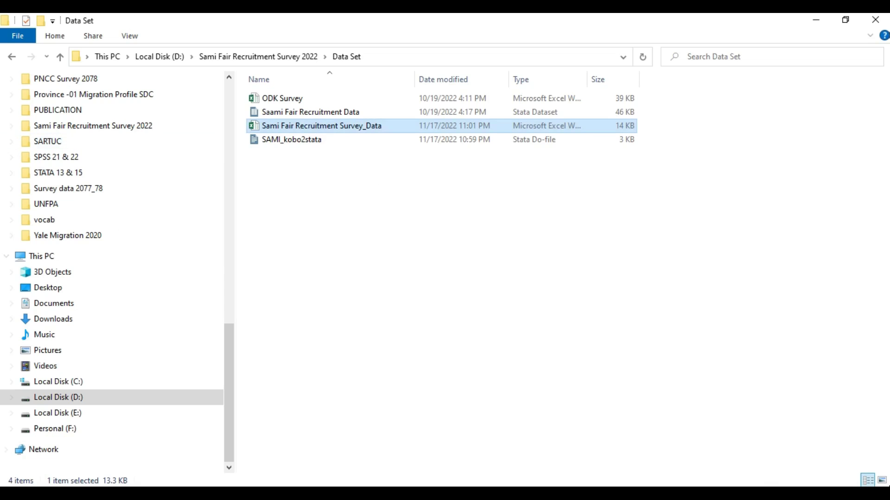
click(359, 463)
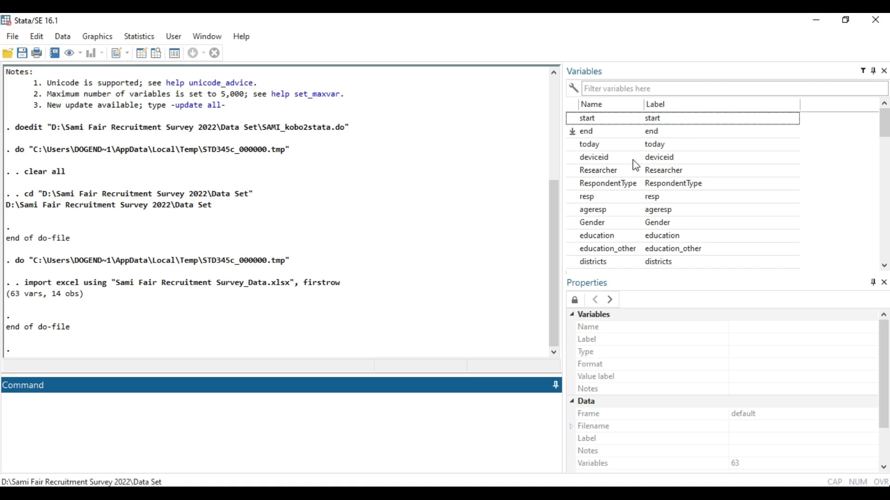
scroll(616, 185, down, 7)
scroll(630, 208, up, 4)
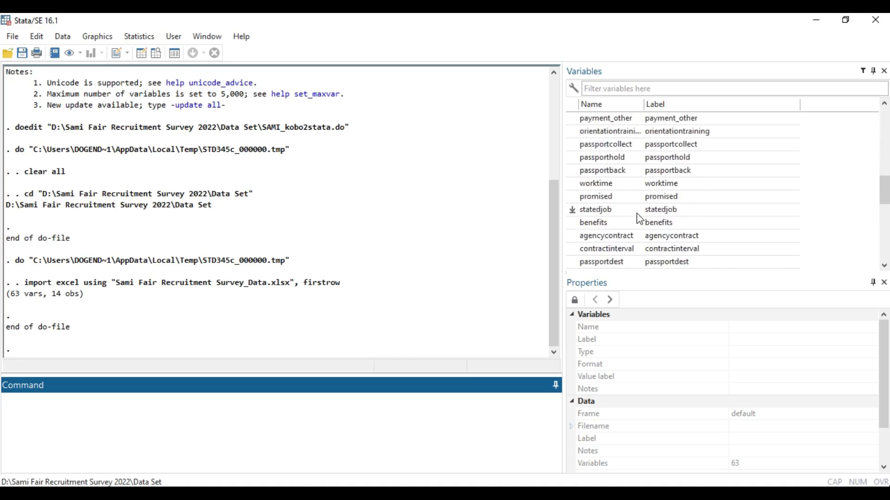
scroll(638, 213, up, 5)
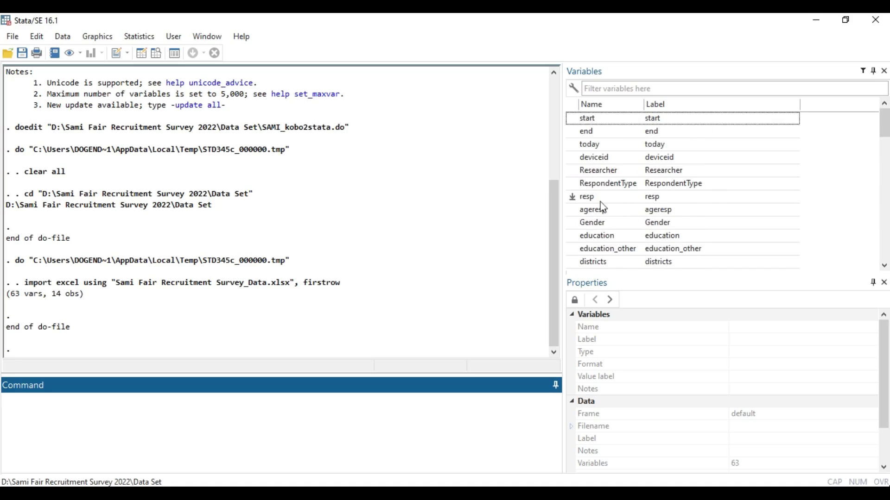
Step: Tabulate the Gender variable of the imported data with the command tab Gender
double_click(607, 222)
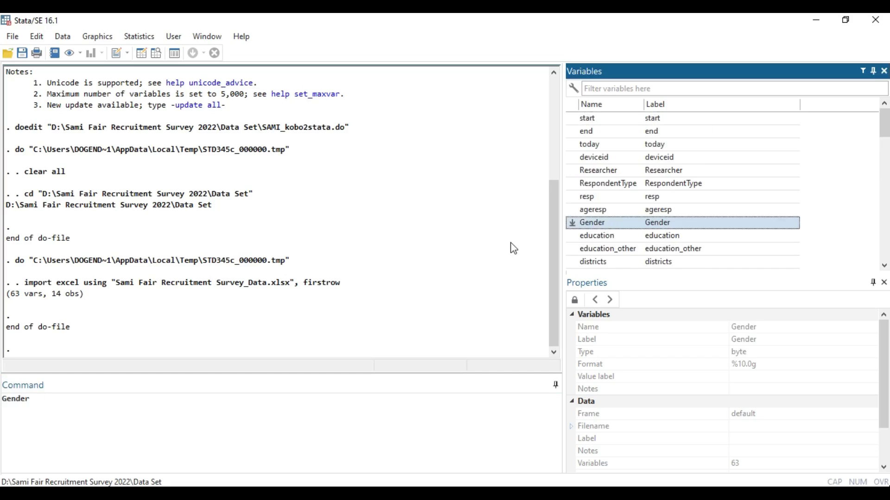
click(6, 401)
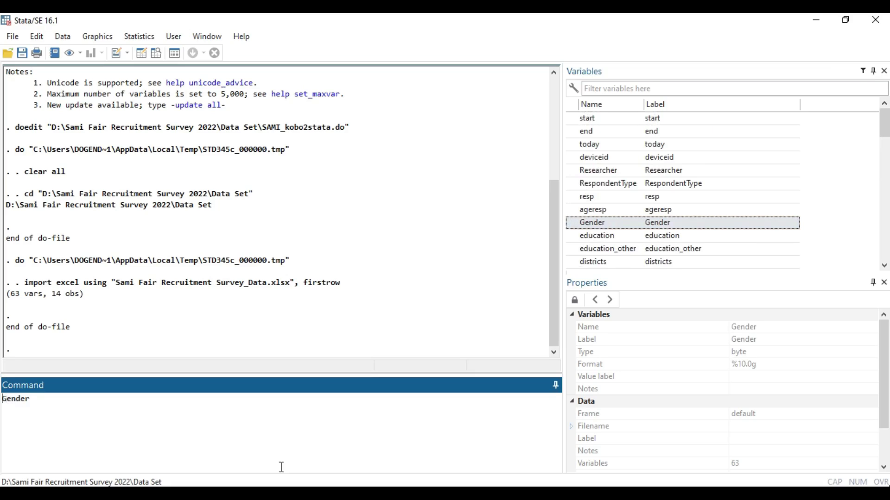
text(tab)
key(Return)
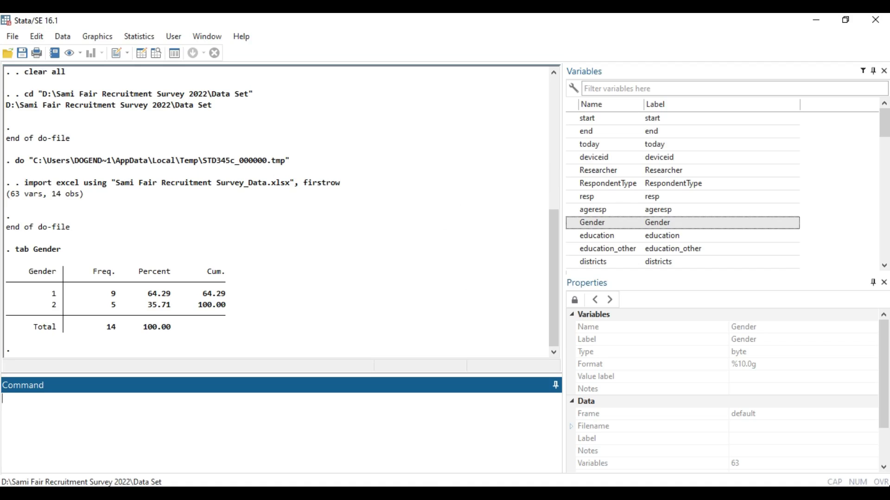
Step: Switch to the SAMI_kobo2stata do-file and check the kobo2stata command's data file name against the survey data workbook in the Data Set folder
mouse_move(432, 494)
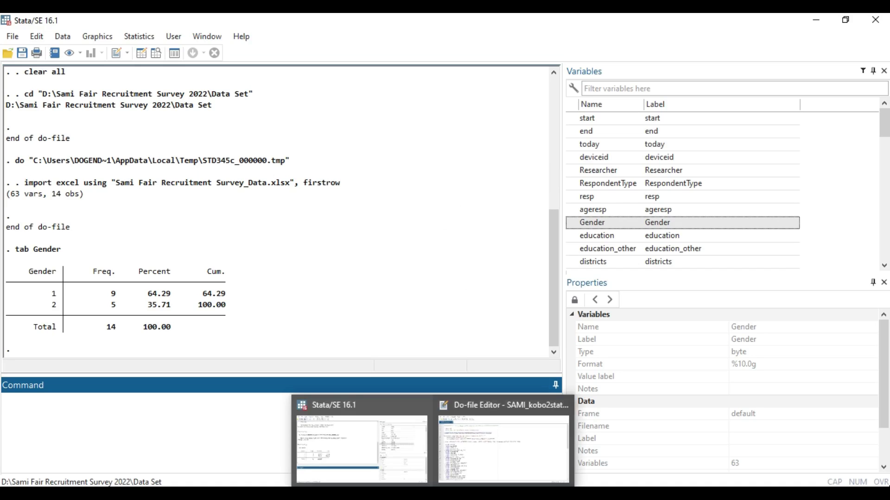
click(503, 458)
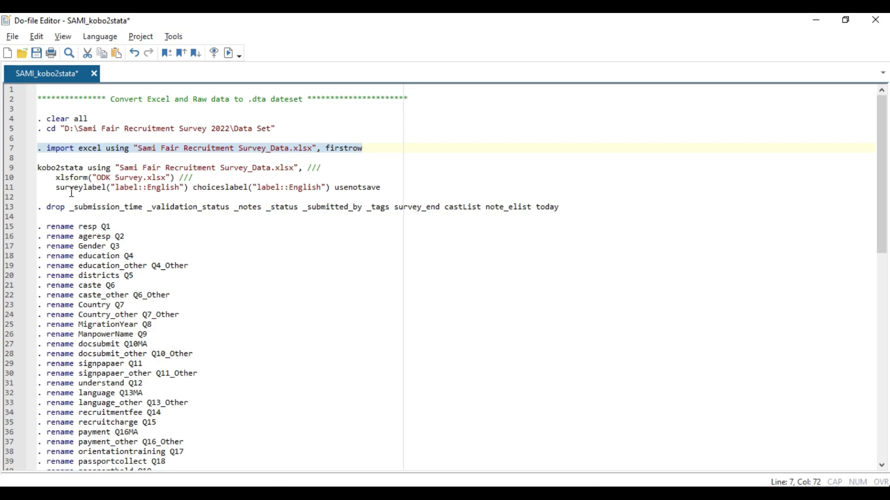
double_click(42, 165)
drag(122, 168, 277, 169)
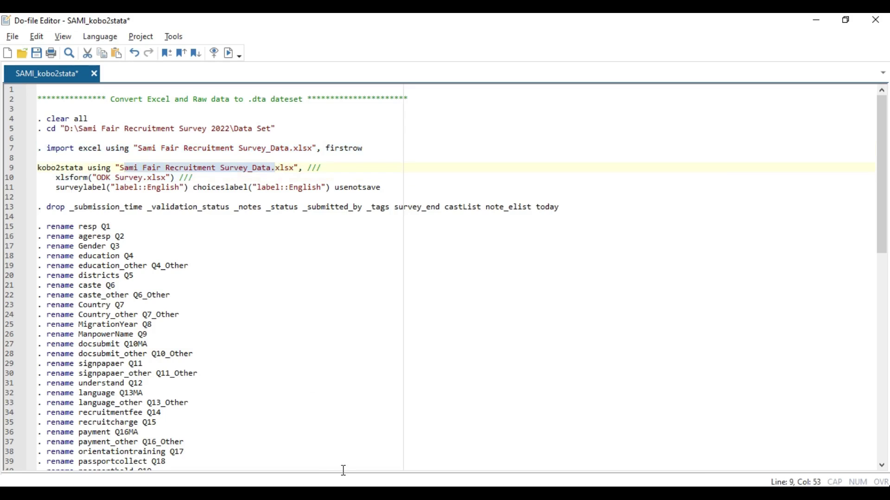
key(alt+Tab)
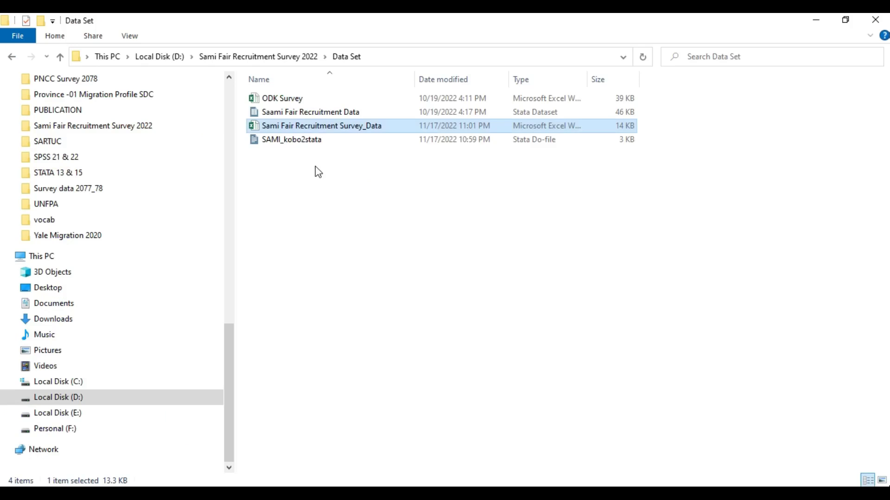
click(337, 139)
click(346, 127)
click(514, 436)
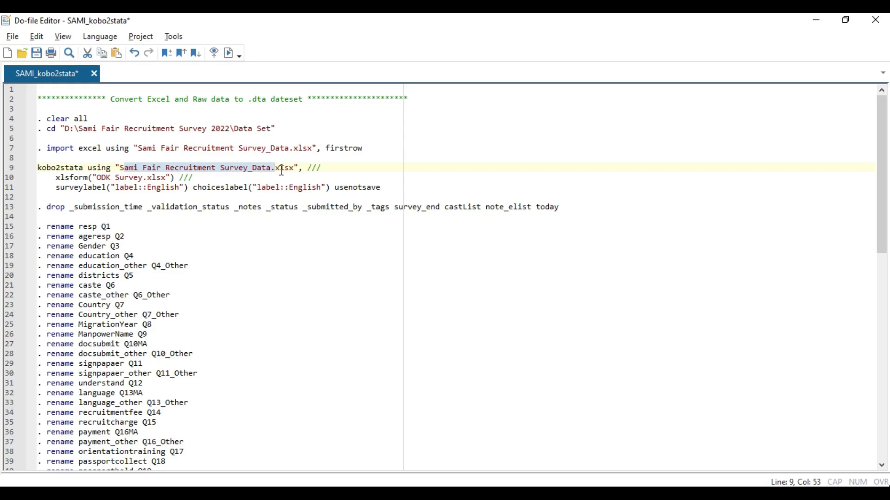
Step: Check the xlsform option's file name "ODK Survey.xlsx" against the ODK Survey workbook in the Data Set folder
double_click(79, 179)
triple_click(131, 178)
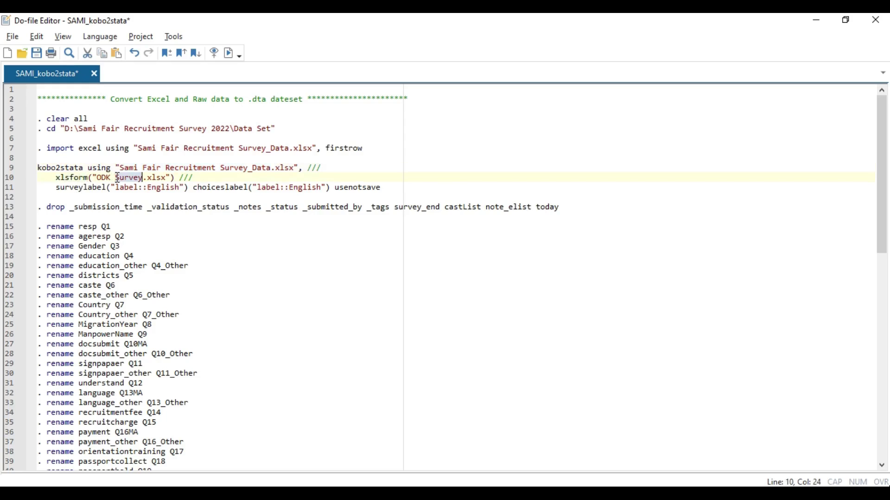
key(alt+Tab)
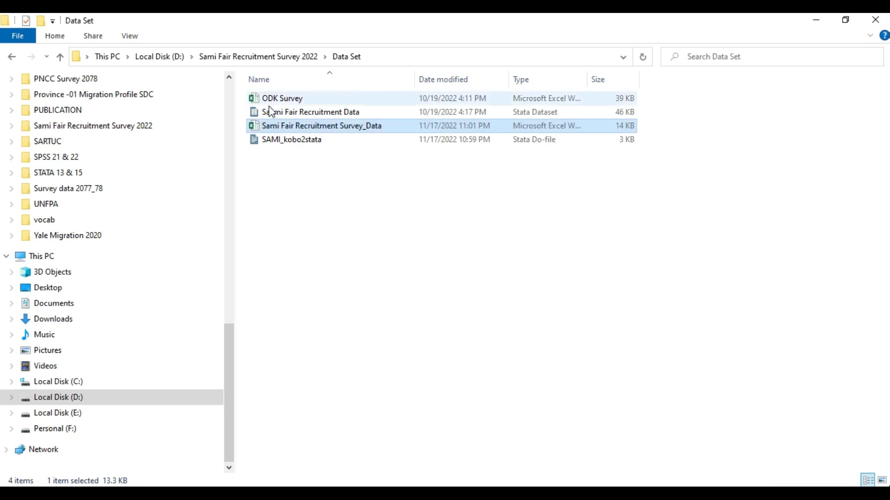
click(291, 101)
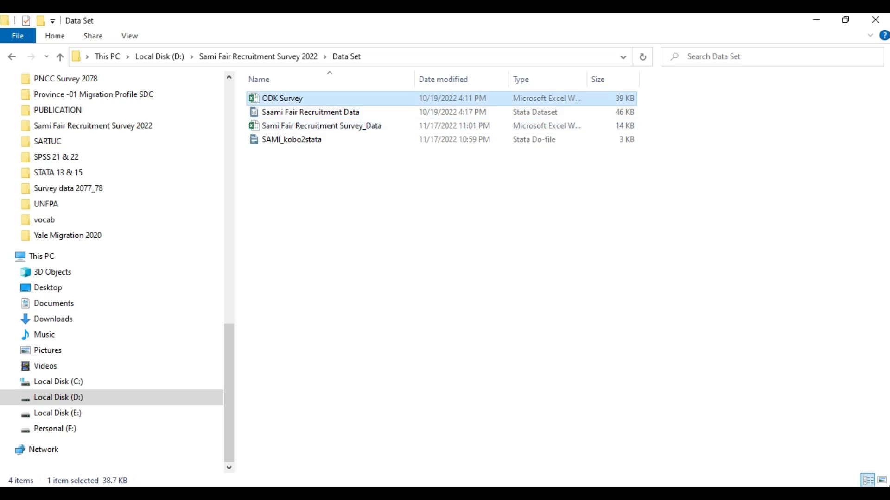
key(alt+Tab)
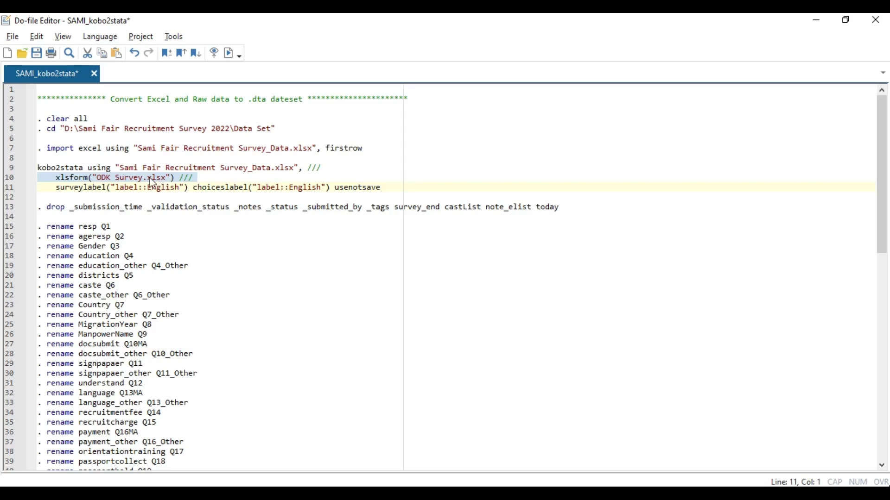
Step: Open the ODK Survey workbook in Excel and examine the English and Nepali label column headers on the survey sheet
click(84, 187)
double_click(84, 187)
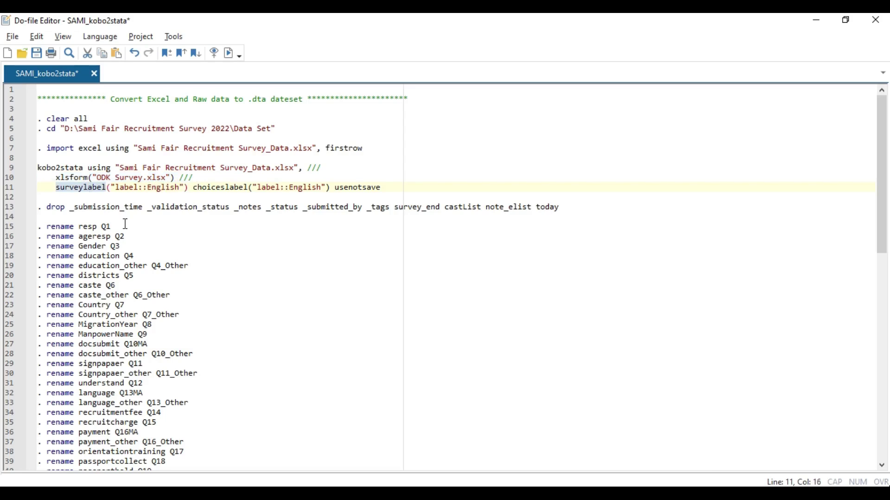
key(alt+Tab)
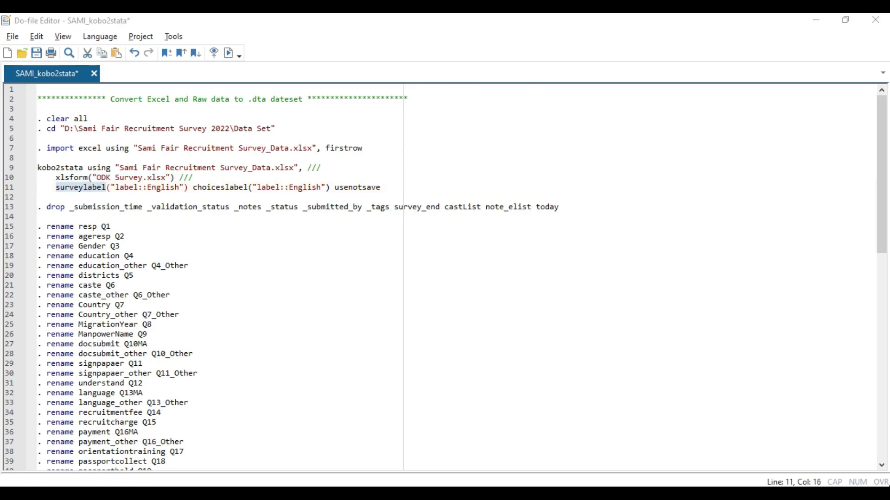
double_click(295, 101)
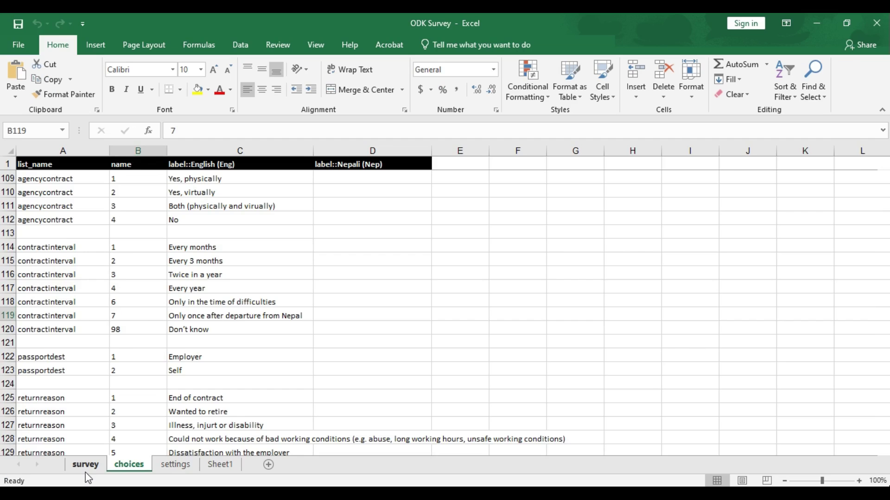
click(86, 466)
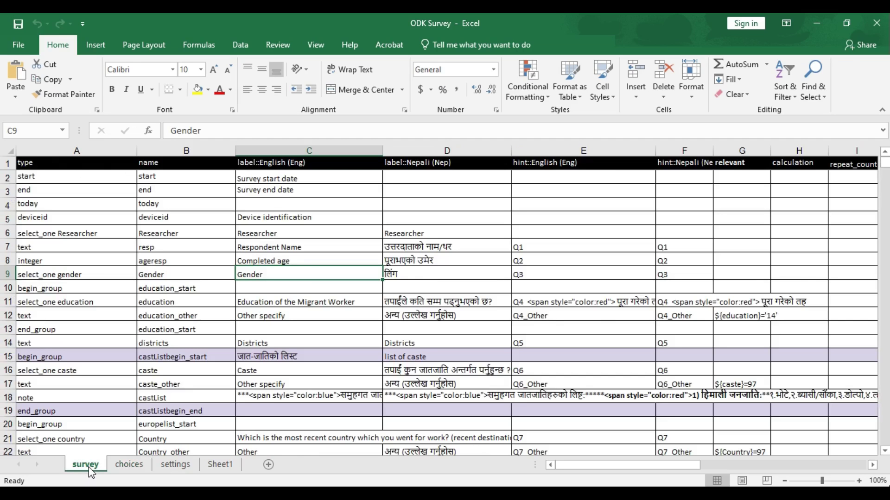
click(288, 159)
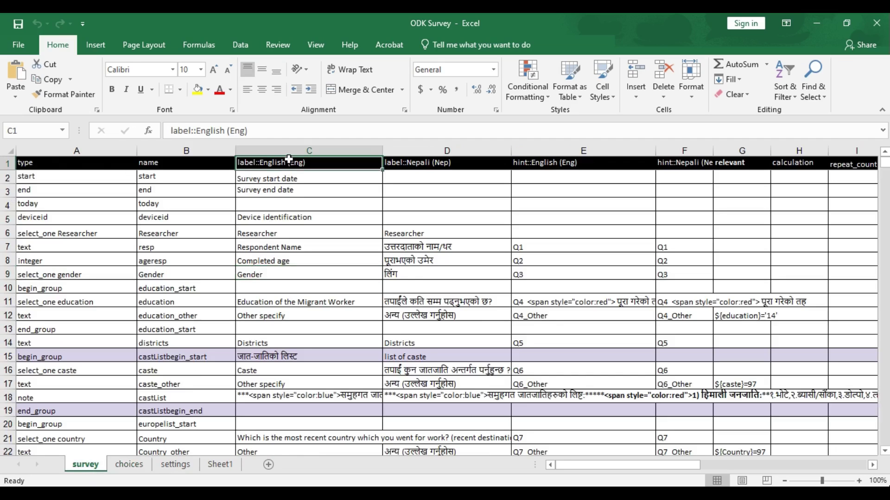
click(444, 164)
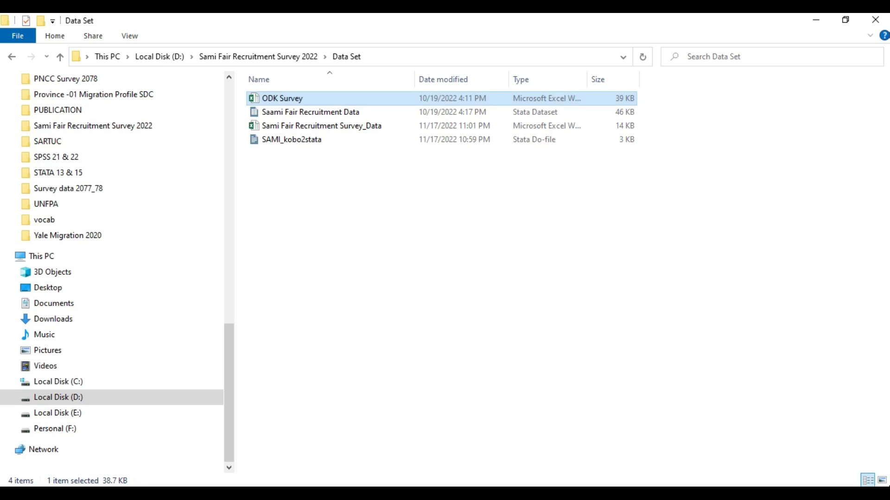
Step: Compare the do-file's surveylabel option with the English label column on the ODK Survey workbook's survey sheet
click(433, 493)
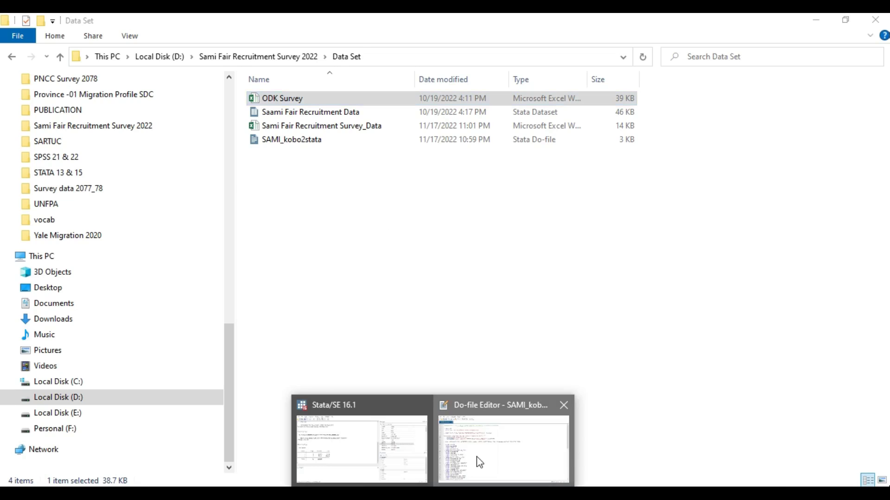
click(480, 462)
double_click(162, 188)
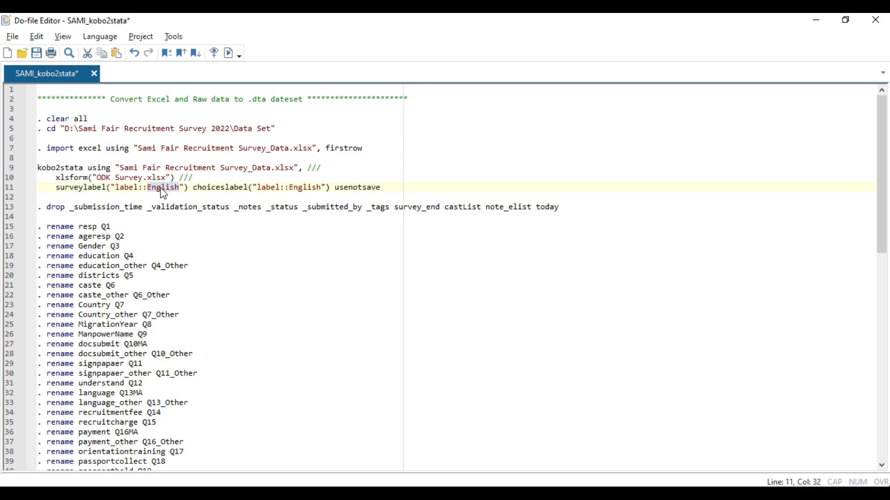
key(alt+Tab)
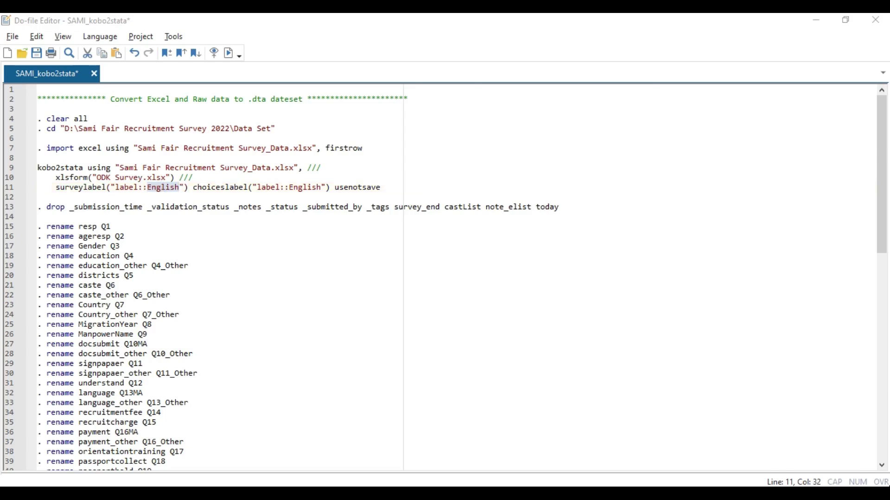
click(291, 150)
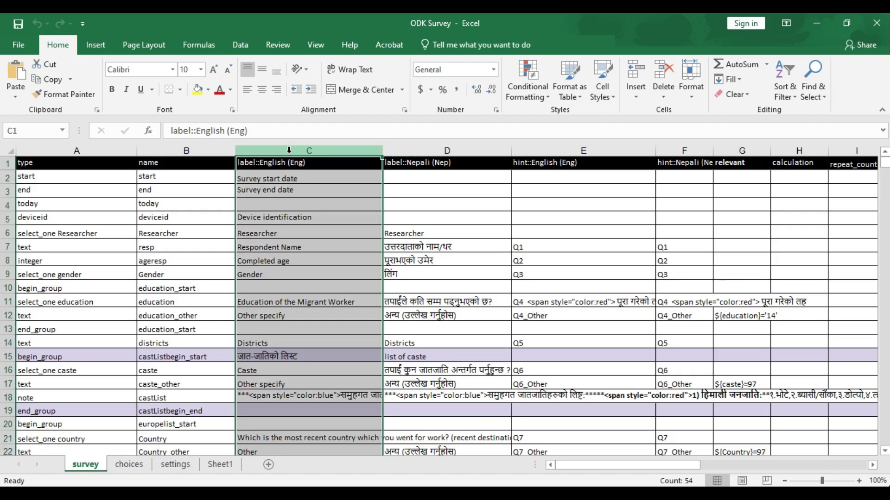
Step: Compare the choices sheet's English label column with the choiceslabel option in the do-file
click(134, 466)
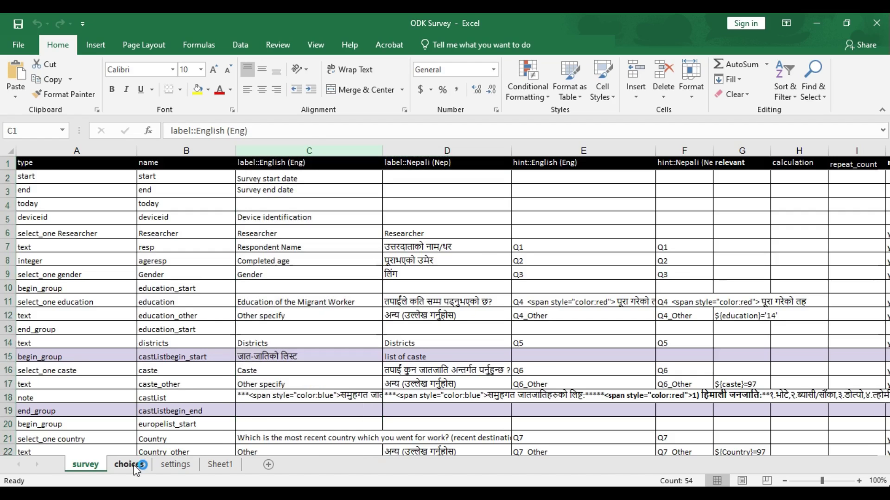
click(209, 148)
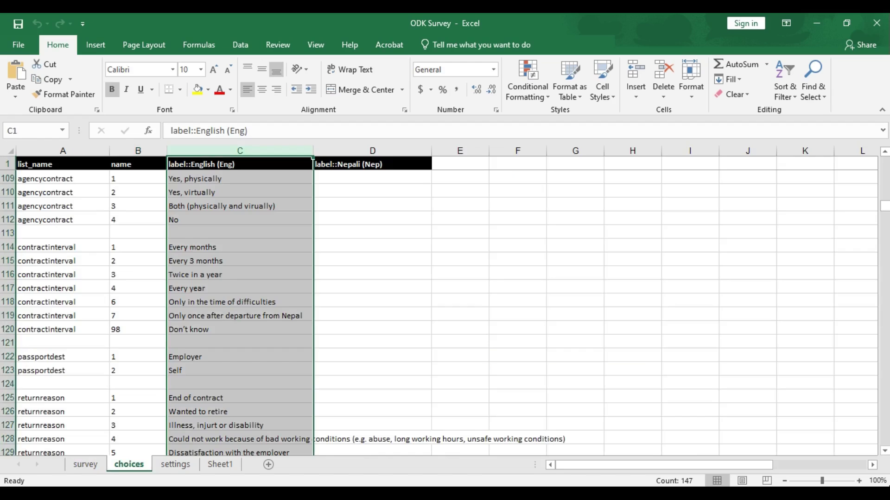
key(alt+Tab)
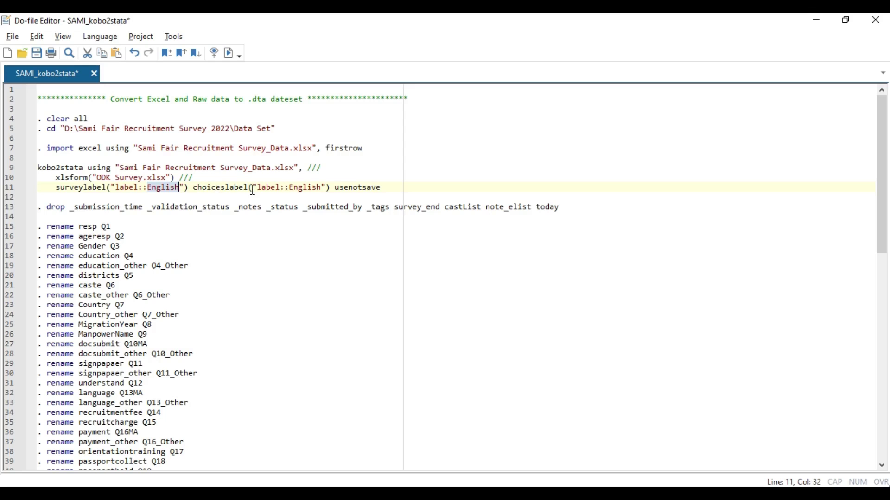
double_click(306, 188)
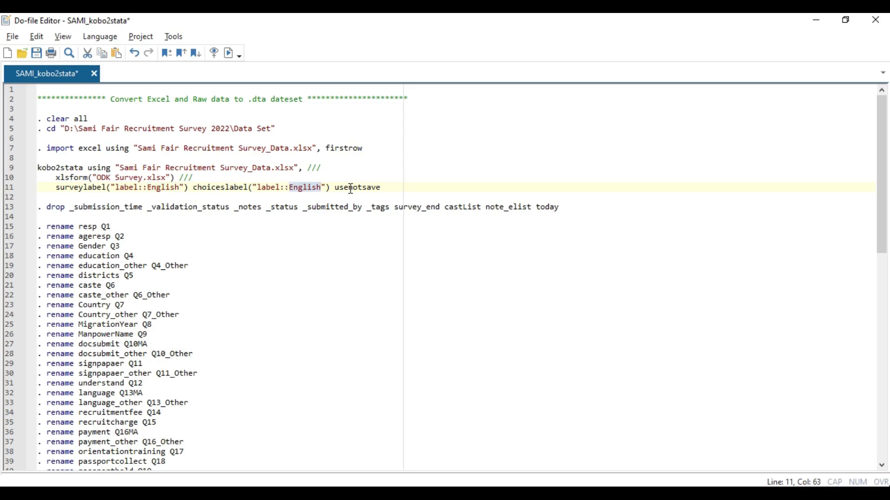
Step: Run only the three-line kobo2stata command in the do-file, with its xlsform, surveylabel, choiceslabel and usenotsave options
drag(390, 188, 38, 164)
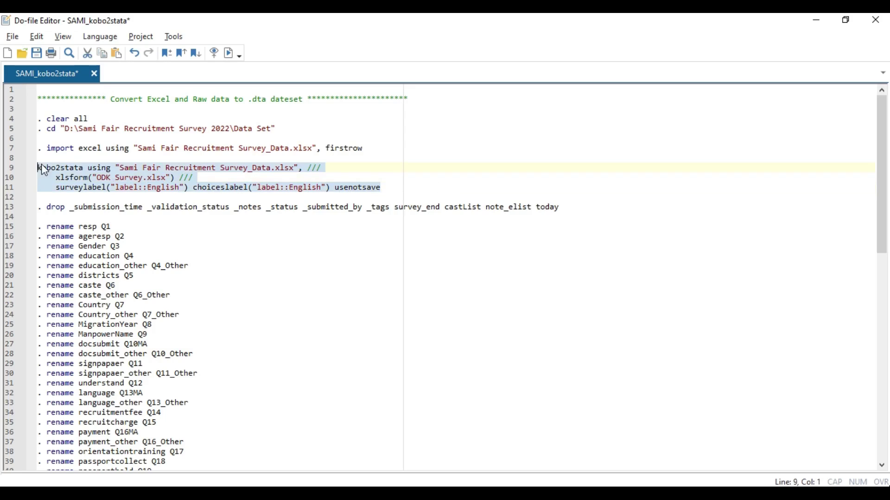
drag(95, 122, 24, 118)
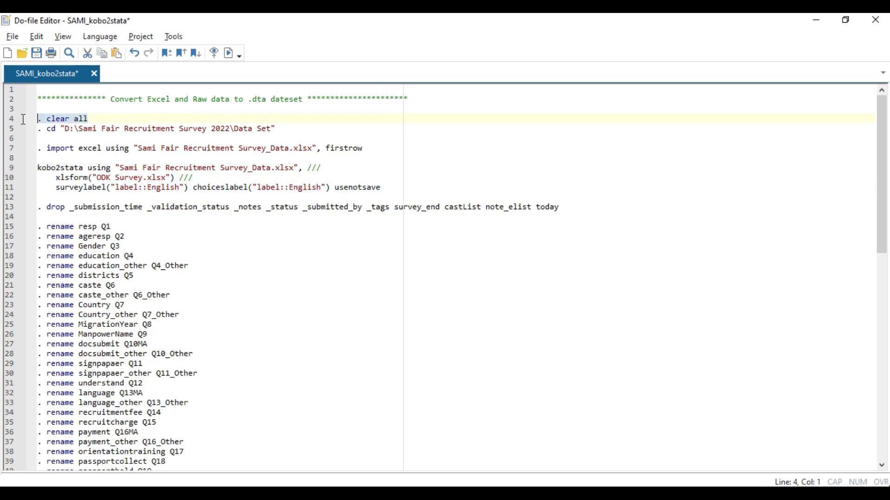
click(14, 119)
drag(387, 190, 37, 163)
click(393, 188)
drag(393, 188, 22, 174)
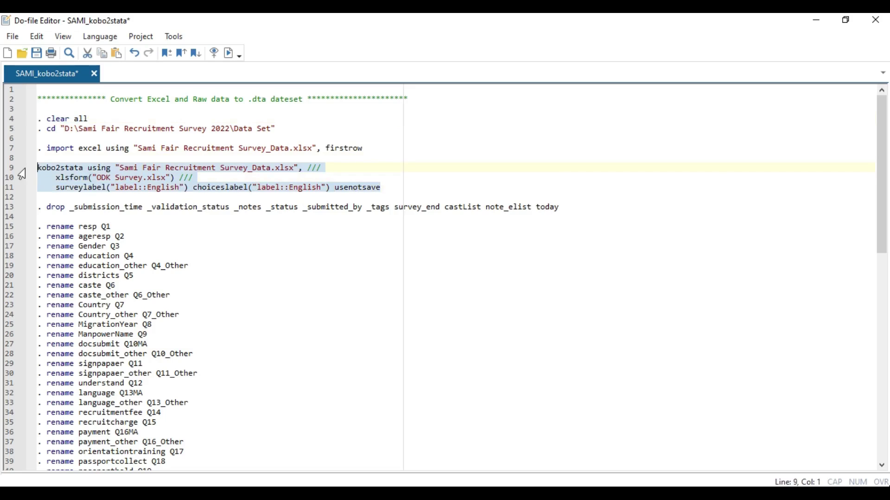
click(531, 494)
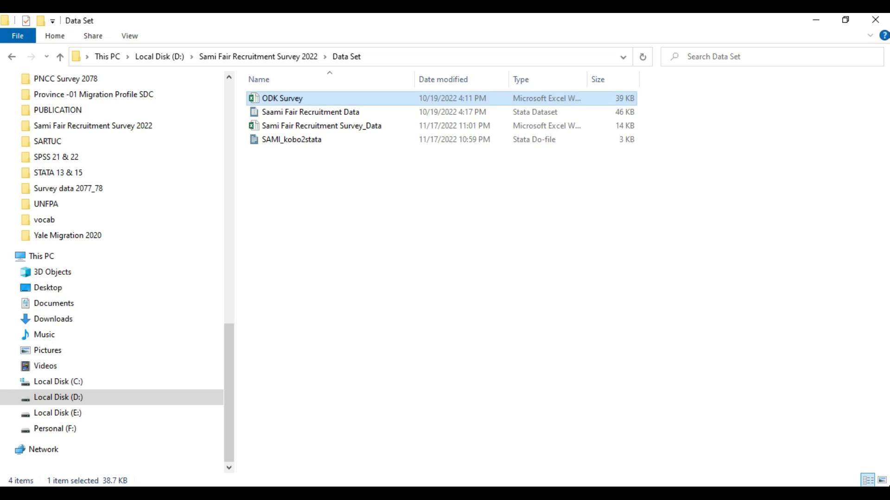
click(433, 493)
click(508, 458)
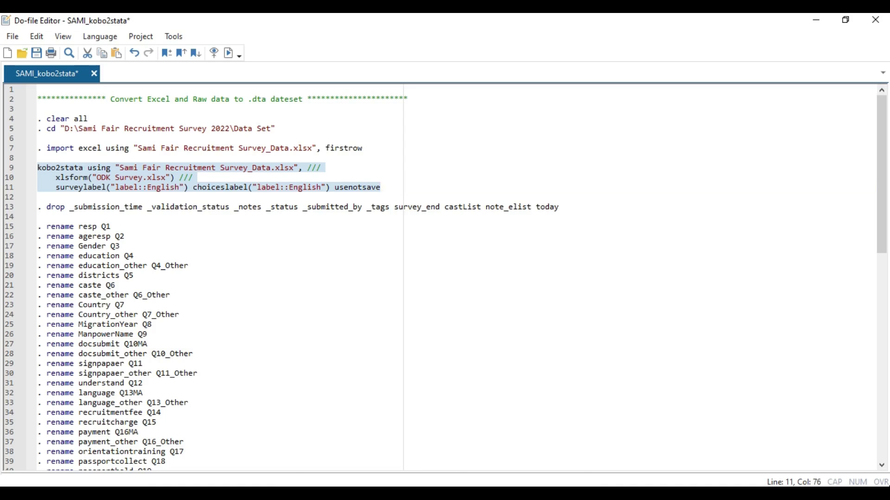
Step: Switch to Stata's main window and review the variable labels applied to the dataset
click(423, 494)
click(355, 442)
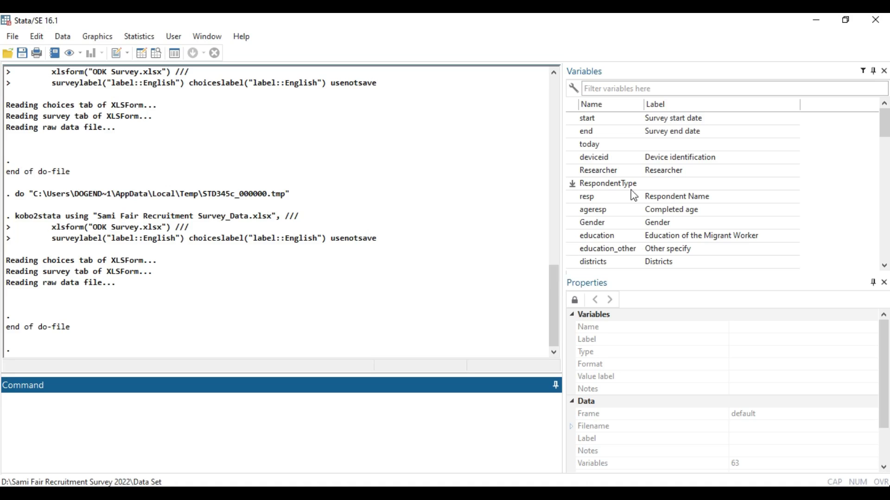
scroll(634, 201, down, 4)
scroll(630, 198, down, 1)
scroll(625, 194, up, 2)
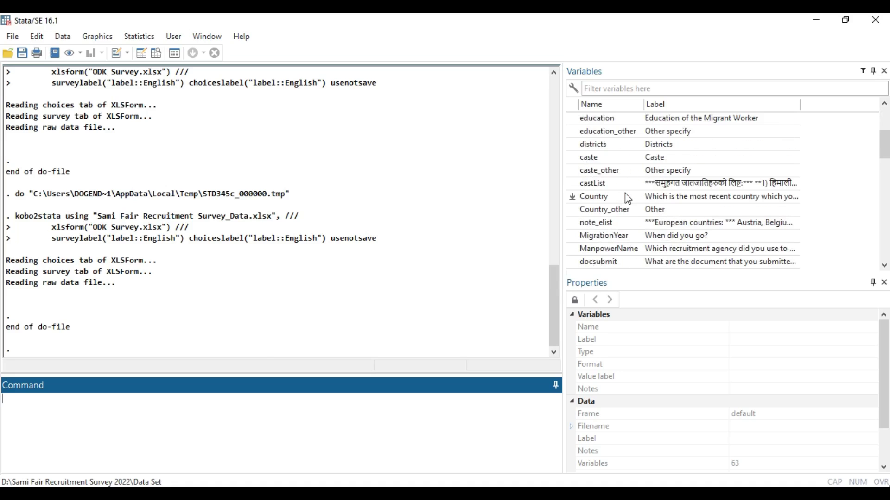
Step: Tabulate Gender again to check its value labels, and inspect the castList variable's properties
text(tab Gender)
key(Return)
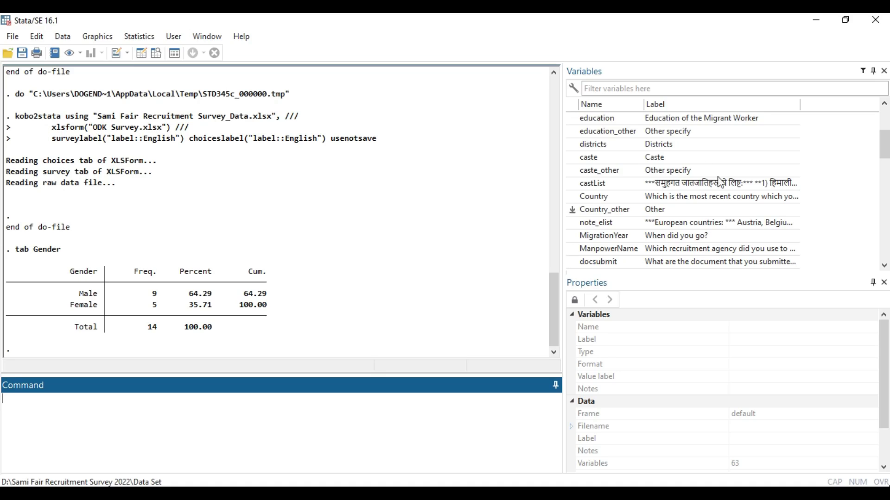
click(605, 184)
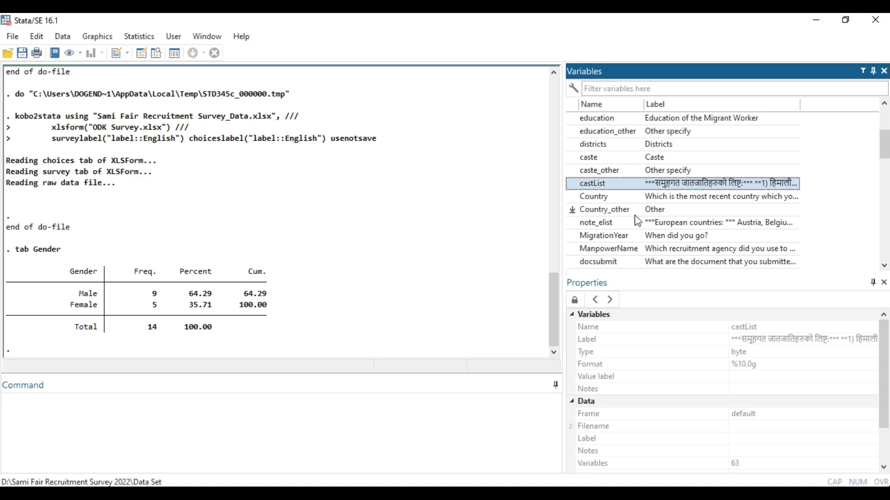
Step: Examine the properties of the castList and note_elist note variables and the _id, _uuid and _submission_time metadata variables
click(616, 225)
click(612, 183)
click(624, 224)
scroll(623, 234, down, 12)
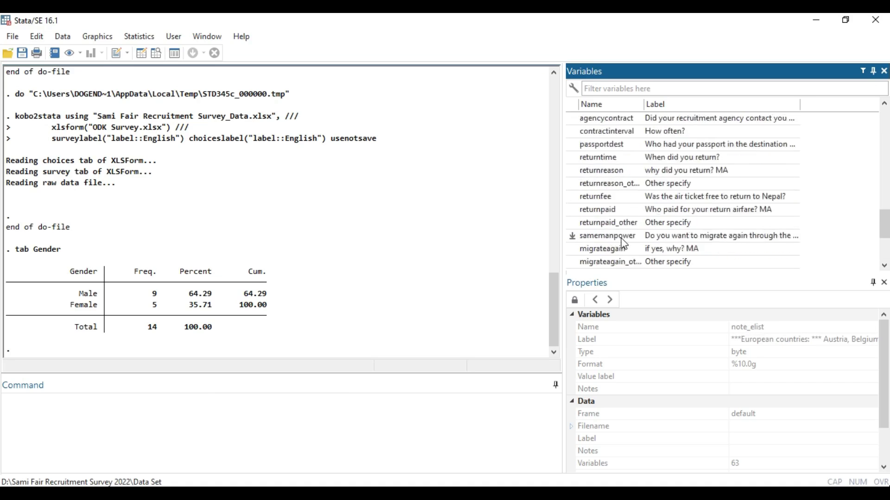
click(602, 170)
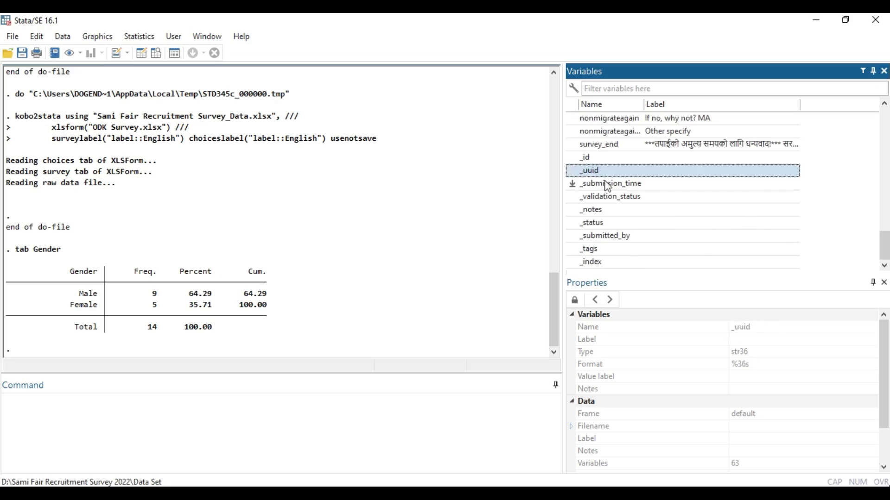
click(604, 183)
click(594, 158)
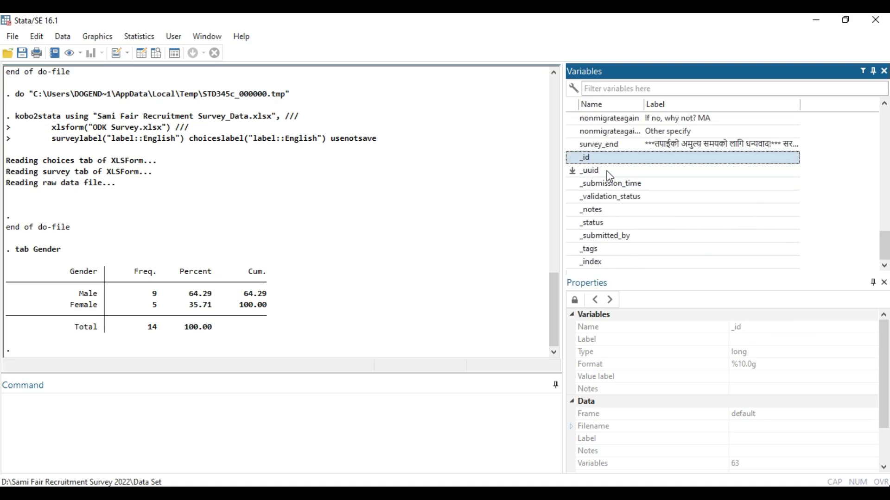
click(595, 171)
click(597, 159)
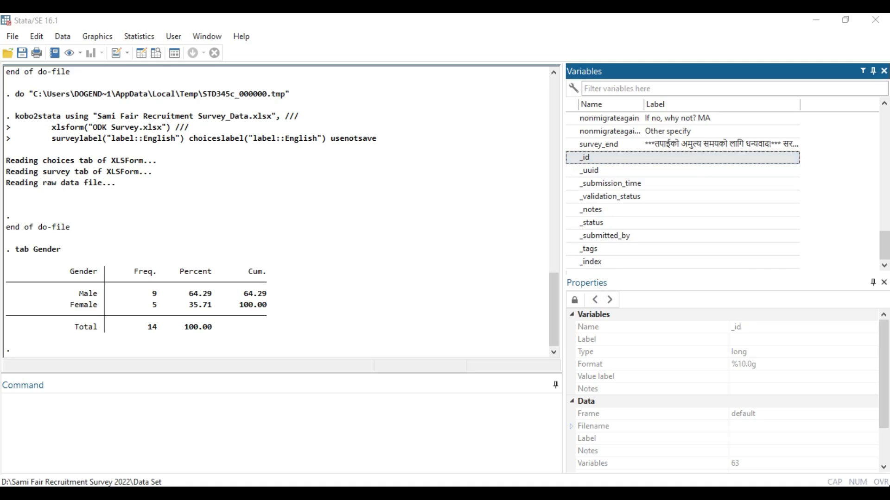
Step: Run only the do-file's drop line to remove the listed submission metadata, survey_end, castList, note_elist and today, and check the variable list
click(494, 441)
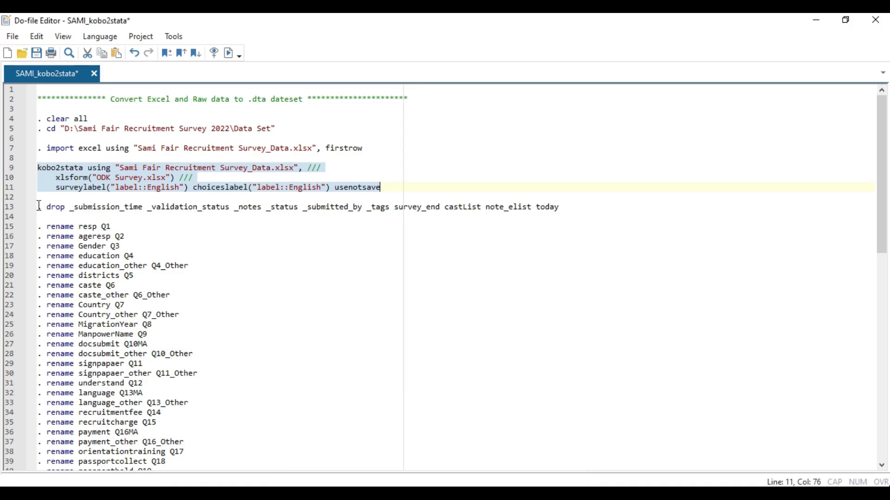
drag(38, 207, 385, 215)
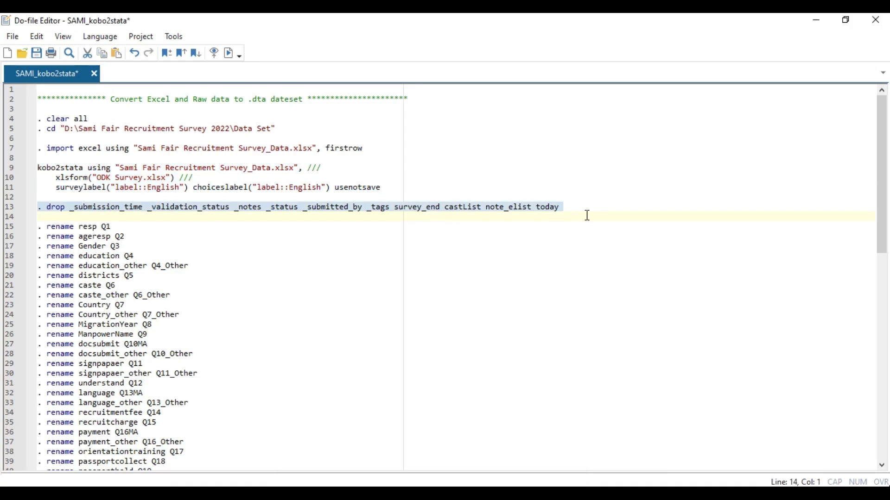
key(shift+Left)
key(ctrl+d)
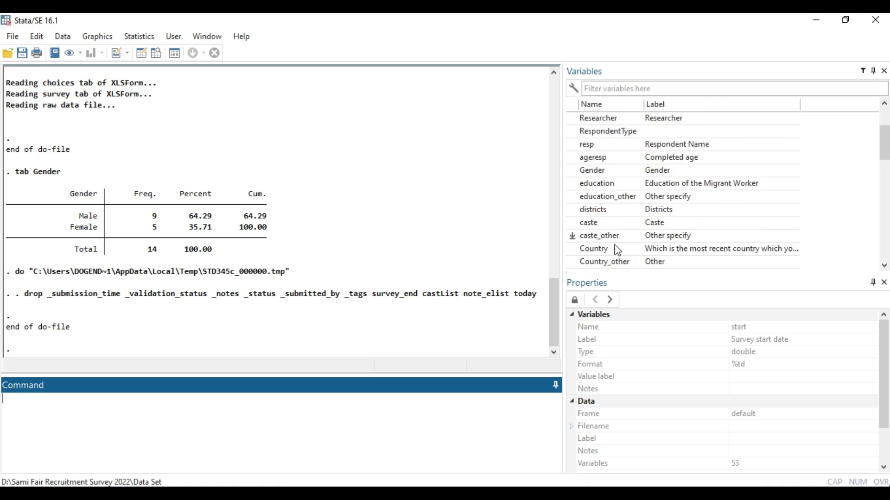
scroll(616, 250, down, 10)
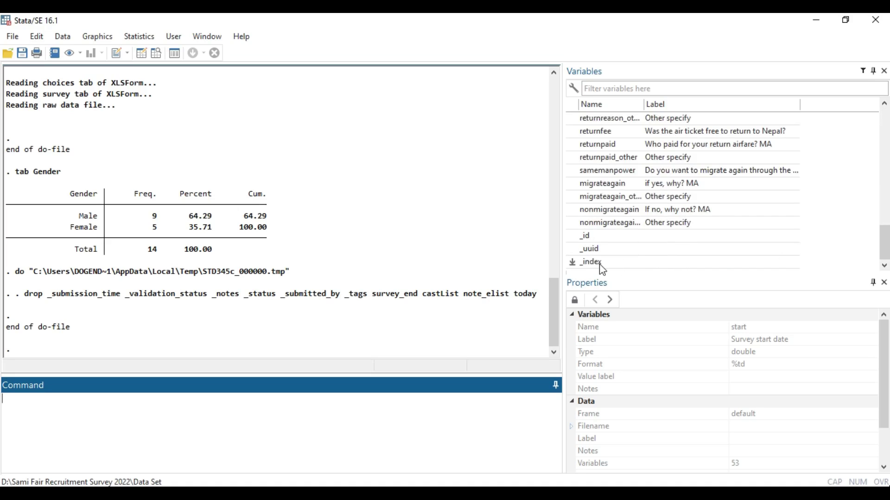
Step: Switch to the ODK Survey workbook and compare the survey sheet's variable names with the question numbers in the English hint column
key(alt+Tab)
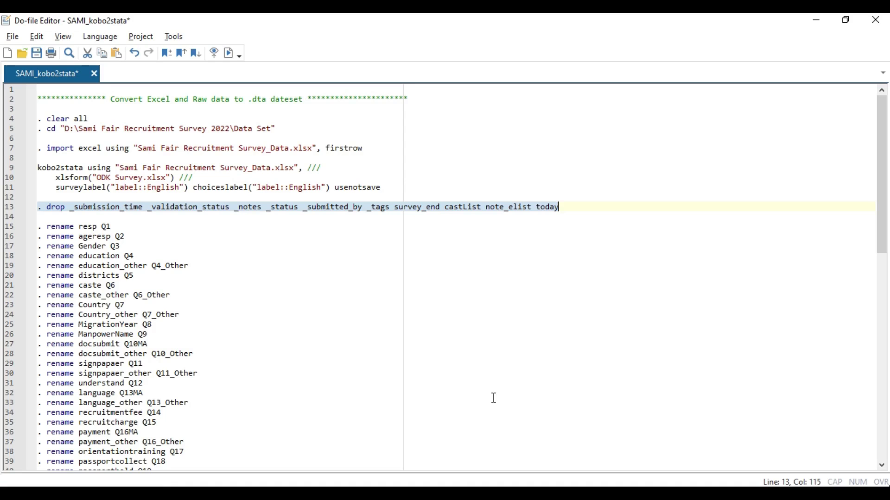
key(alt+Tab)
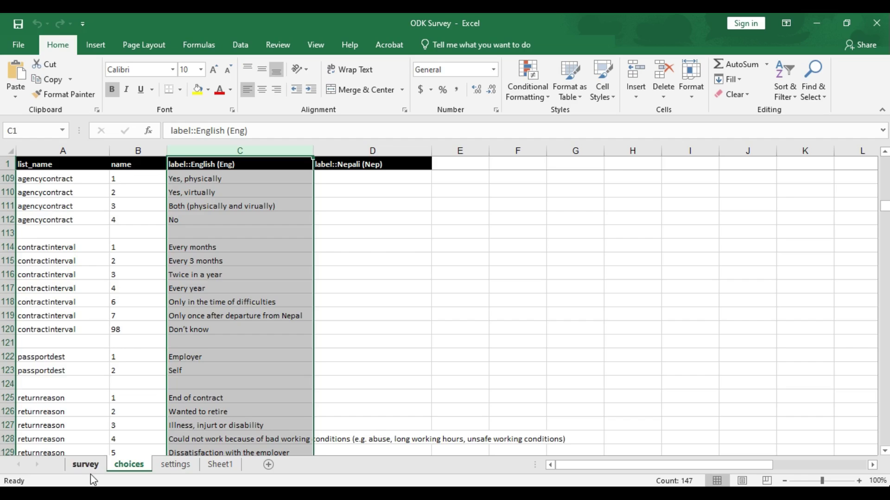
click(88, 465)
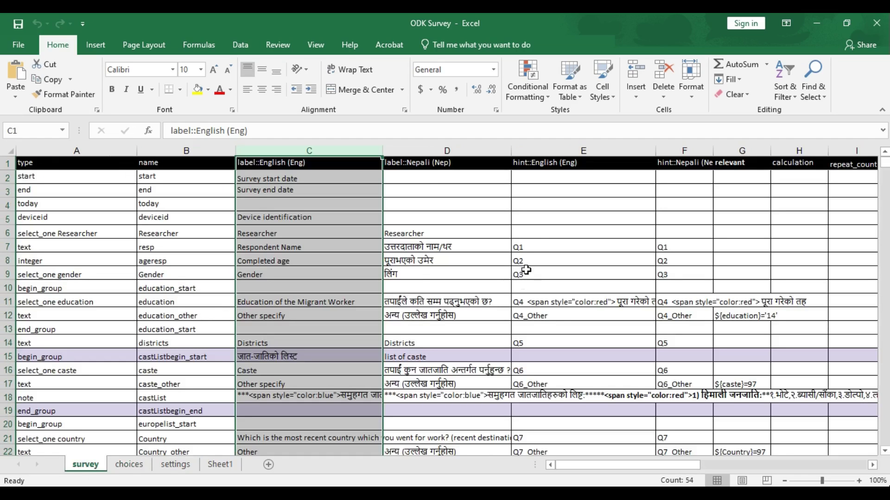
click(527, 247)
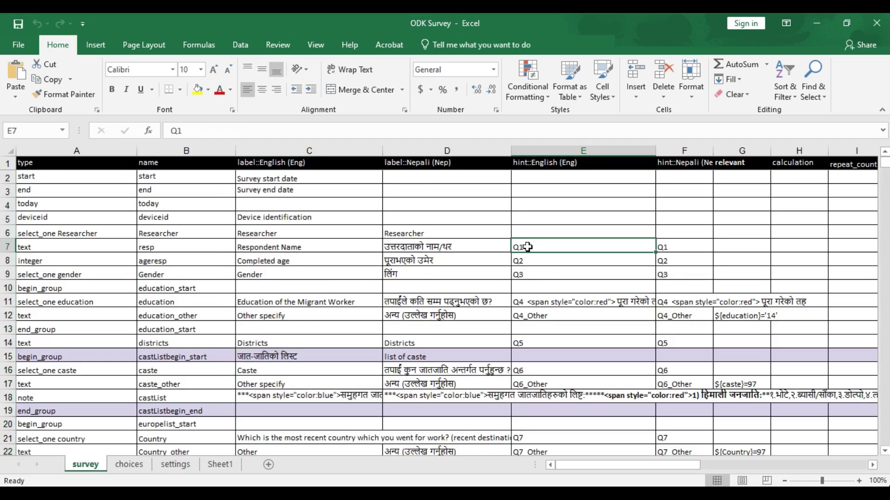
click(191, 249)
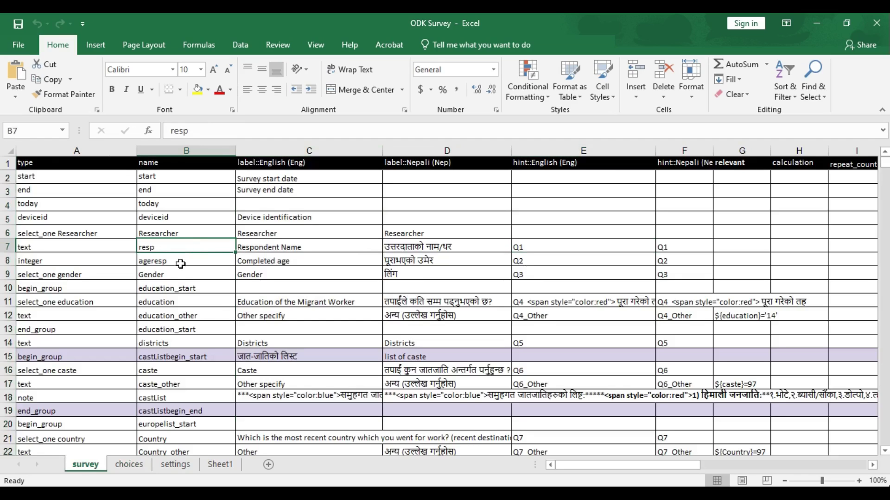
click(180, 263)
click(529, 264)
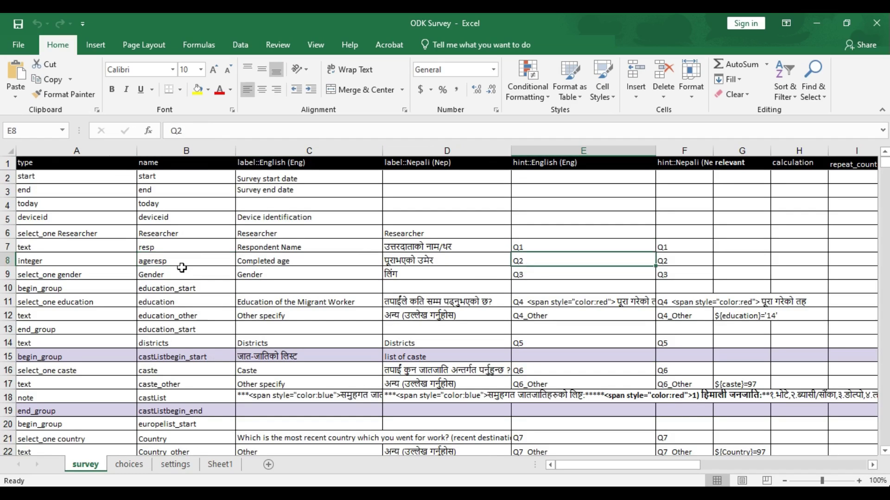
click(174, 261)
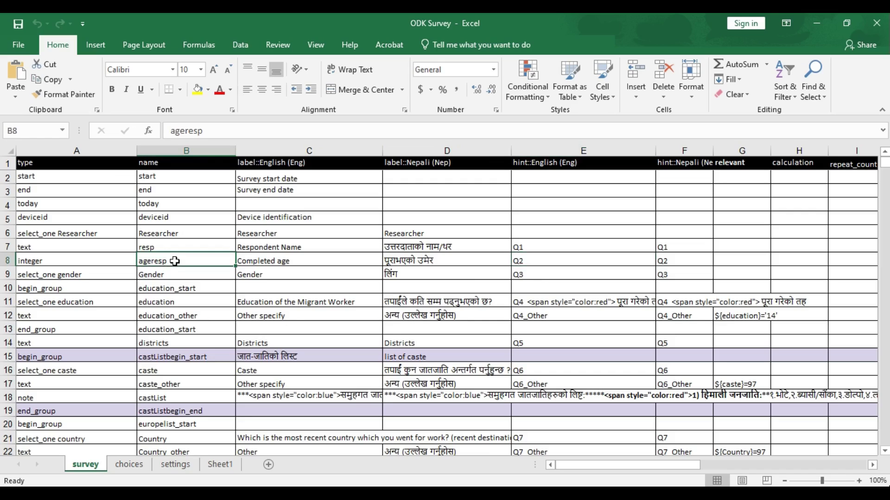
click(193, 286)
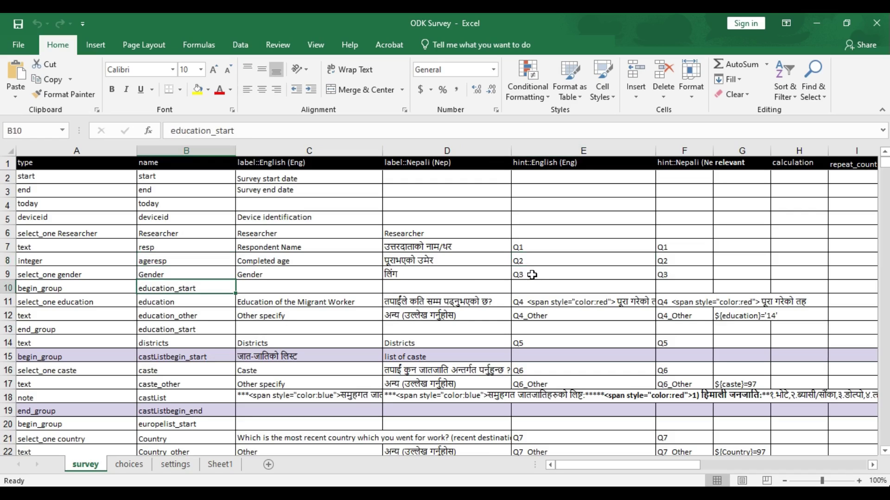
click(529, 274)
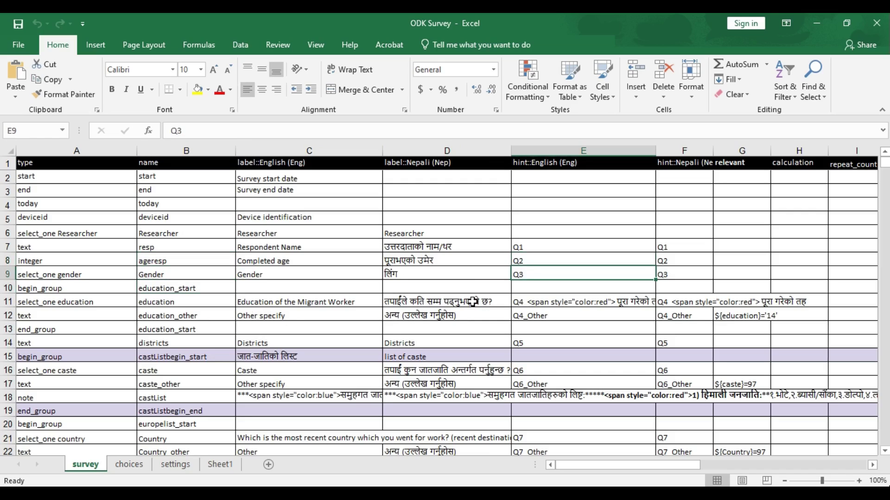
click(178, 302)
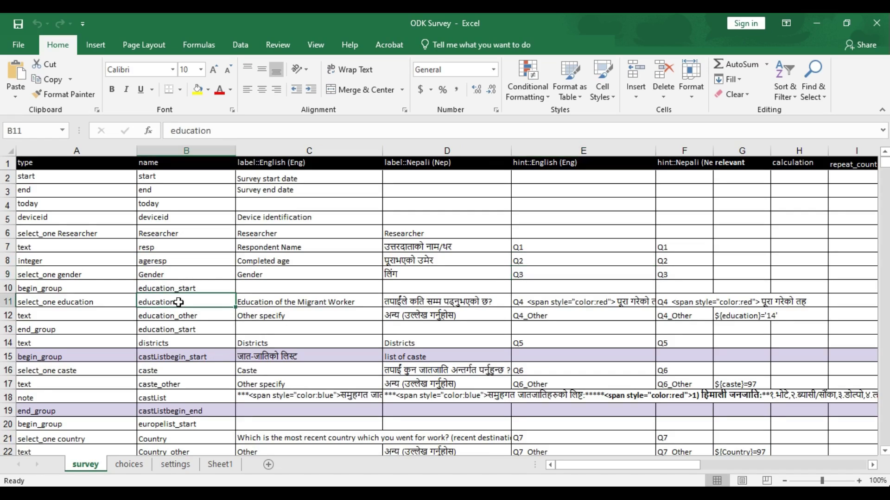
Step: Examine the survey sheet's name column, focusing on the entries from today to resp
click(169, 160)
key(ctrl+shift+Down)
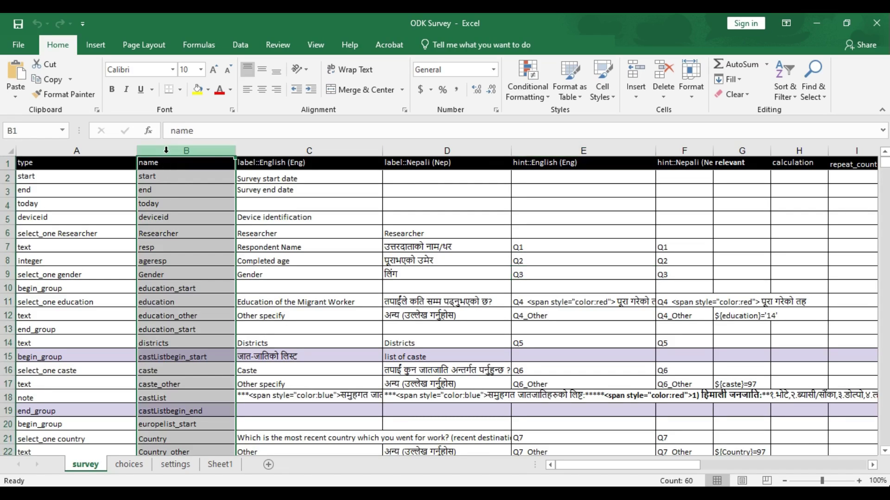
drag(167, 204, 169, 247)
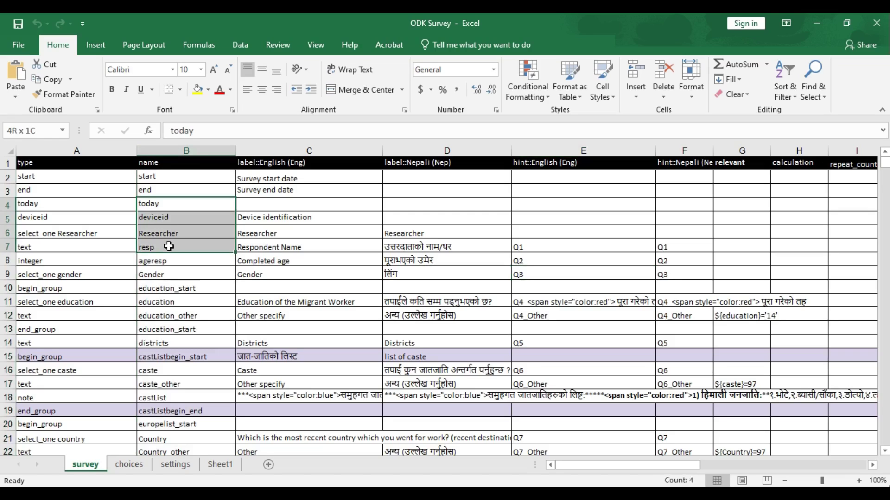
drag(168, 247, 168, 247)
click(184, 245)
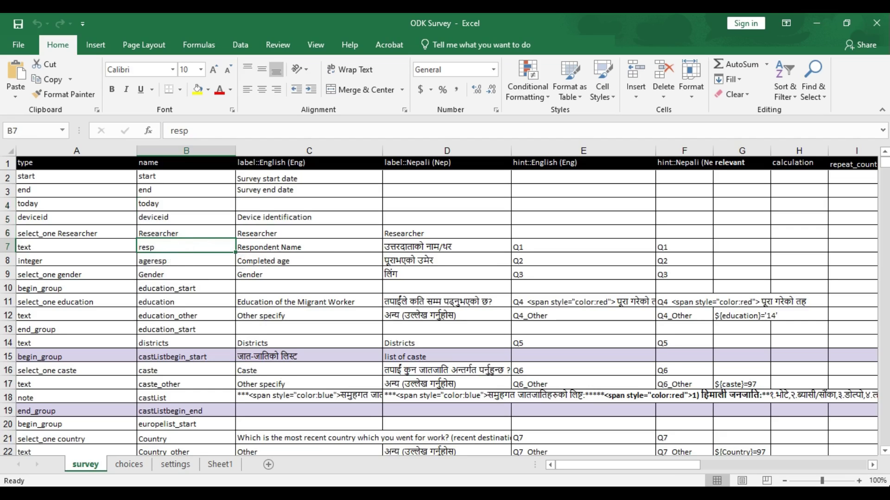
Step: Switch to Stata's main window and inspect the resp variable's name and label
click(364, 442)
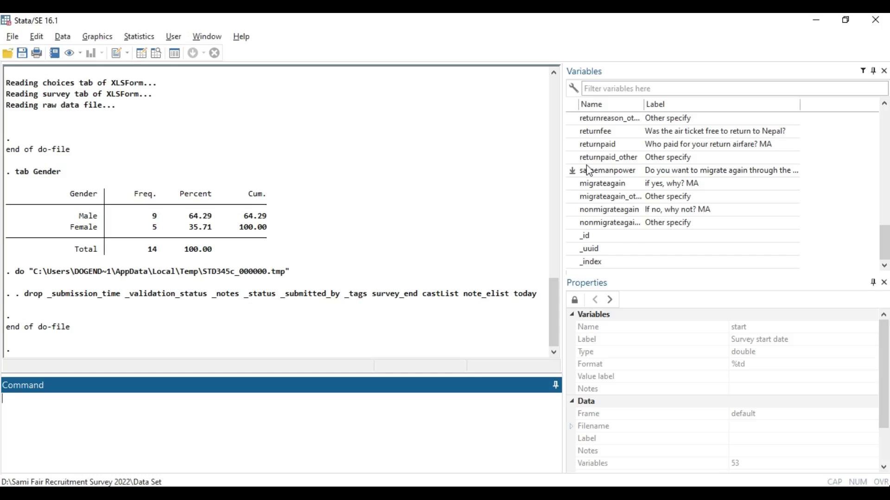
scroll(600, 177, up, 14)
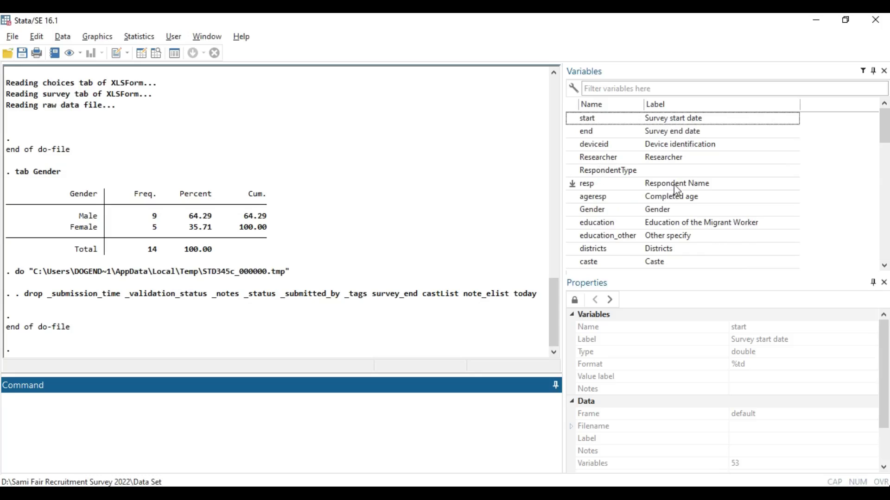
click(599, 187)
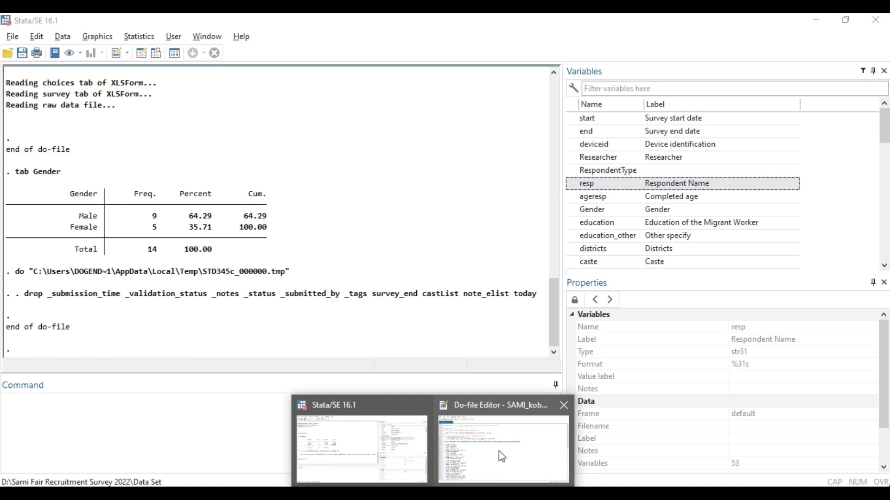
Step: Run only the two do-file lines that rename resp to Q1 and ageresp to Q2, and check them in the variable list
click(500, 455)
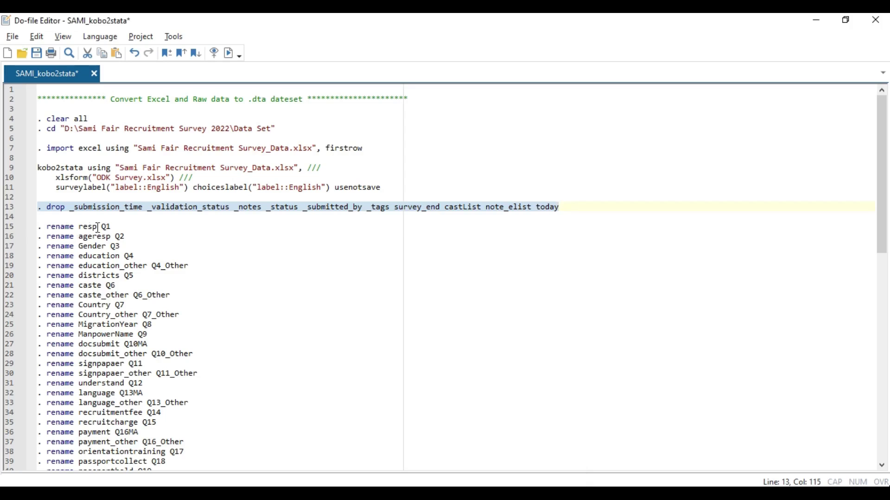
drag(111, 226, 46, 227)
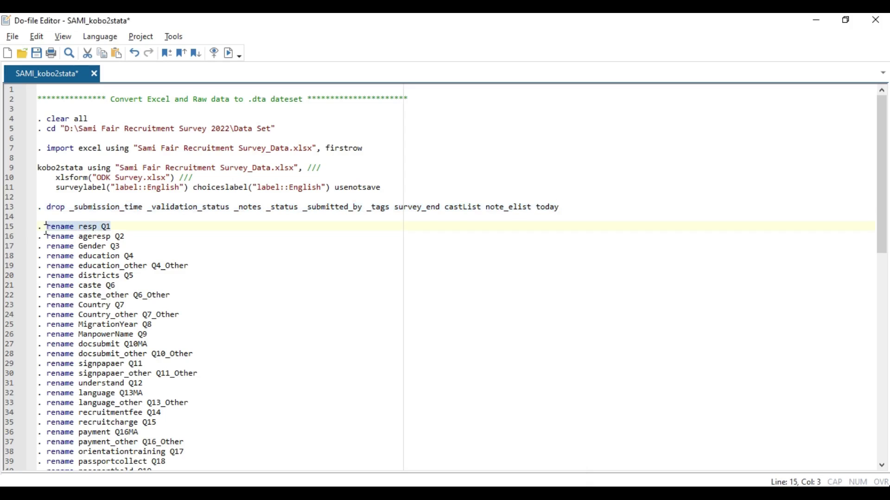
click(132, 237)
drag(110, 238, 26, 234)
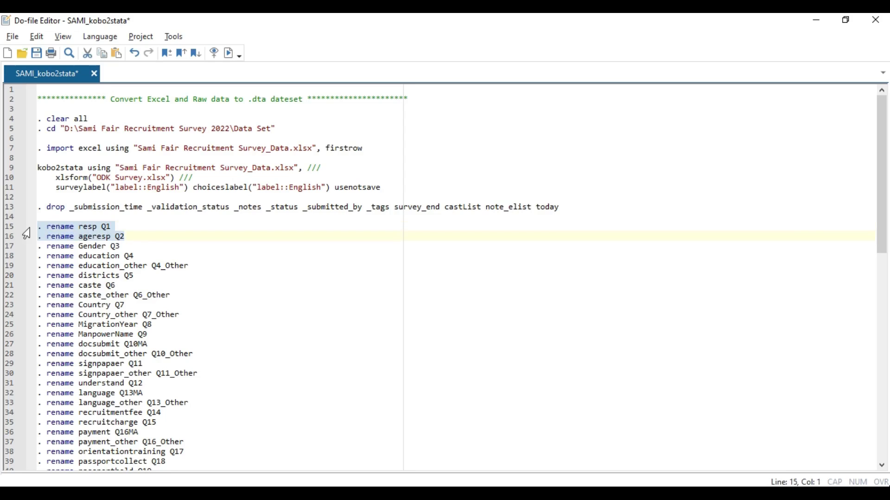
key(ctrl+d)
key(alt+Tab)
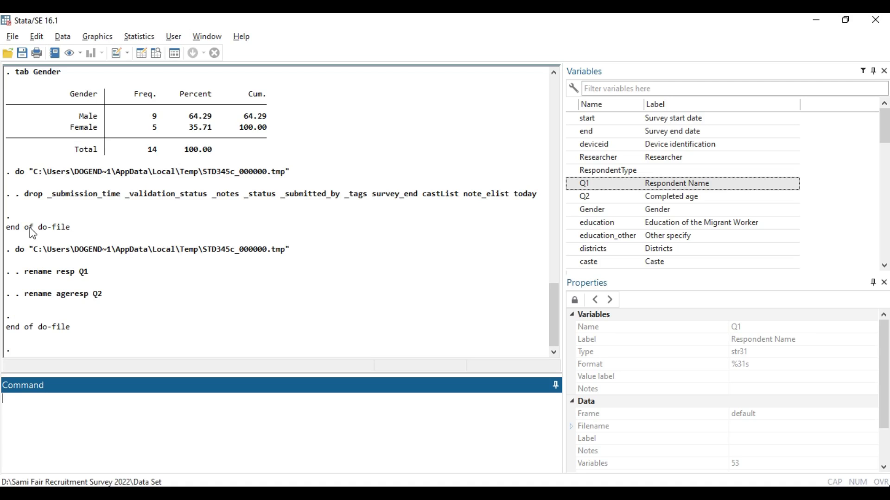
click(679, 199)
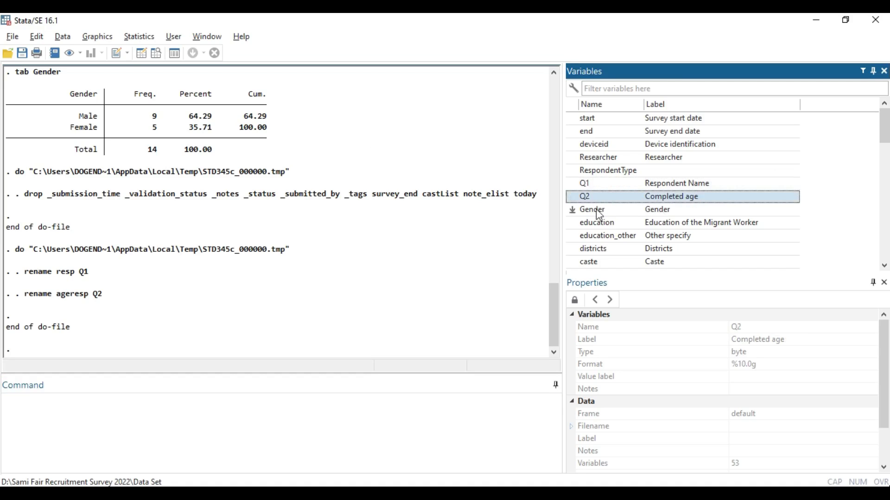
Step: Run the remaining rename commands from Gender through _id, plus the commands labelling Indexid "Index unique id" and SubmissionID "Submission id"
key(alt+Tab)
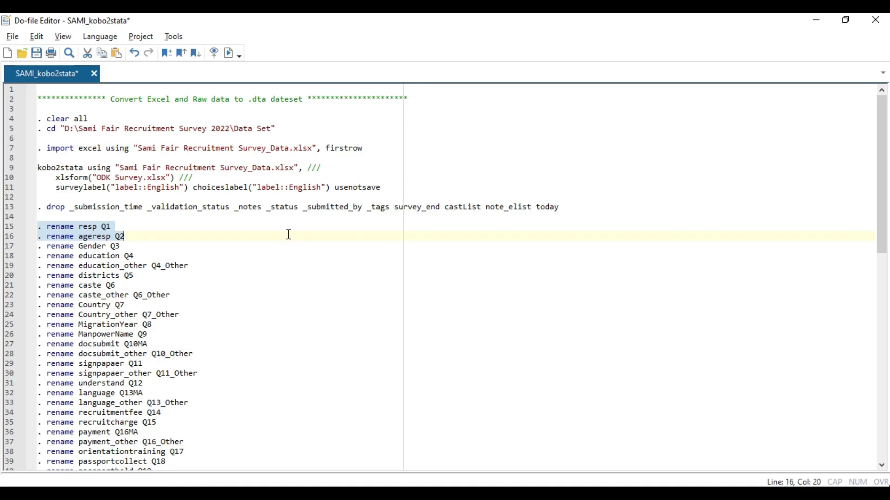
drag(40, 246, 250, 384)
scroll(136, 385, down, 11)
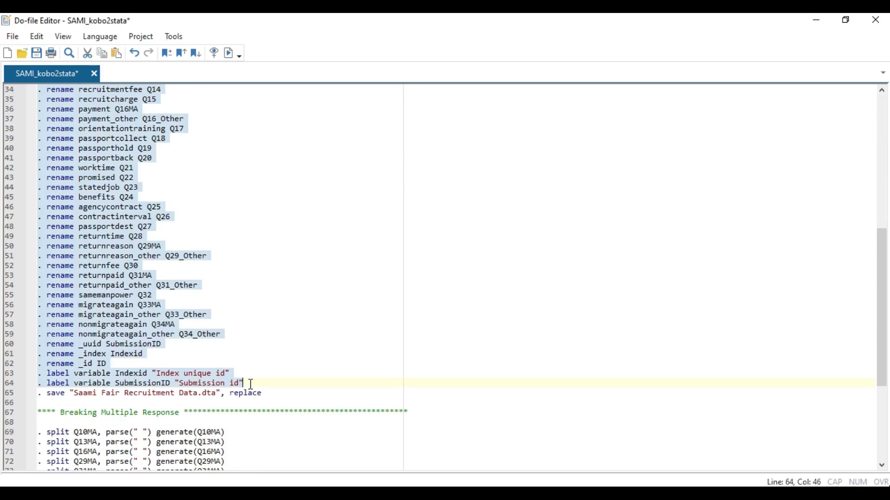
key(ctrl+d)
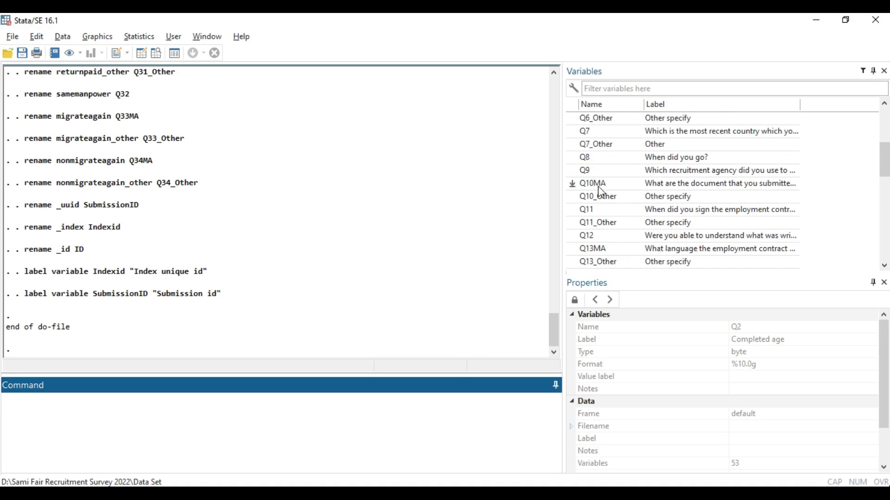
Step: Review the renamed variables from Q11 through Indexid with their labels, and return to the do-file
click(597, 210)
click(600, 223)
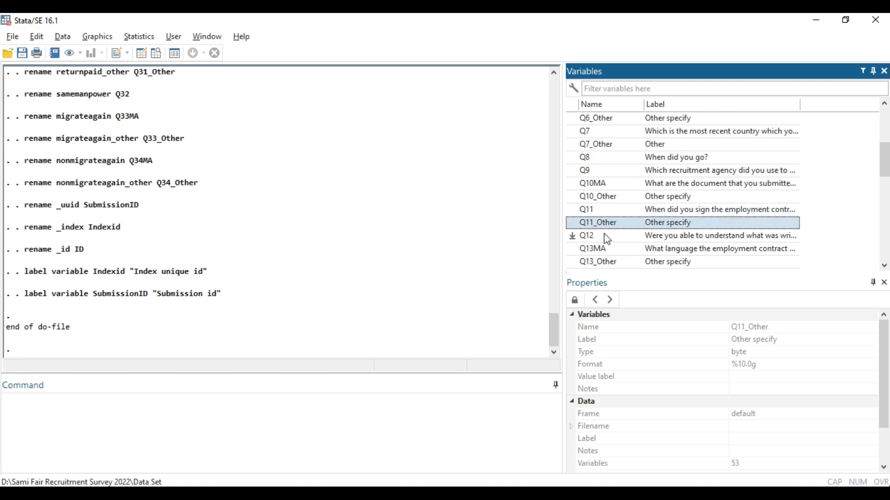
click(601, 236)
click(604, 250)
scroll(604, 253, down, 8)
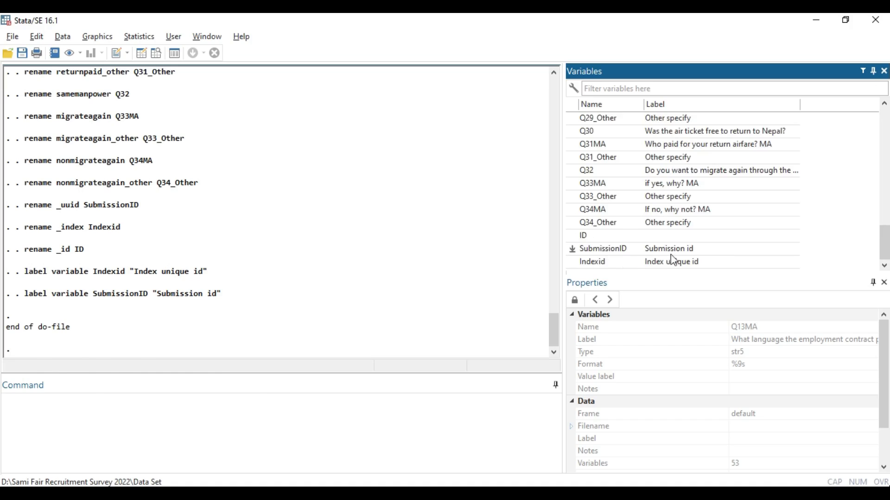
key(alt+Tab)
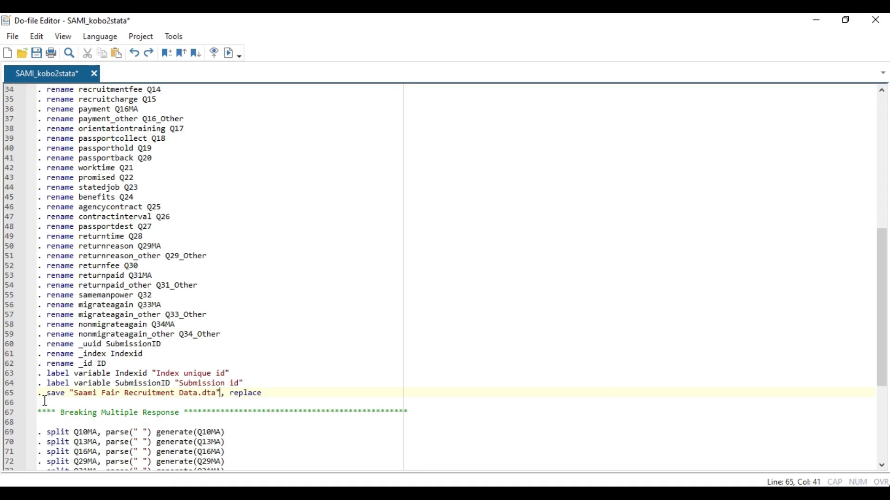
Step: Run only the do-file line that saves the dataset as "Saami Fair Recruitment Data.dta" with replace, and select the saved file in the Data Set folder
drag(43, 394, 266, 398)
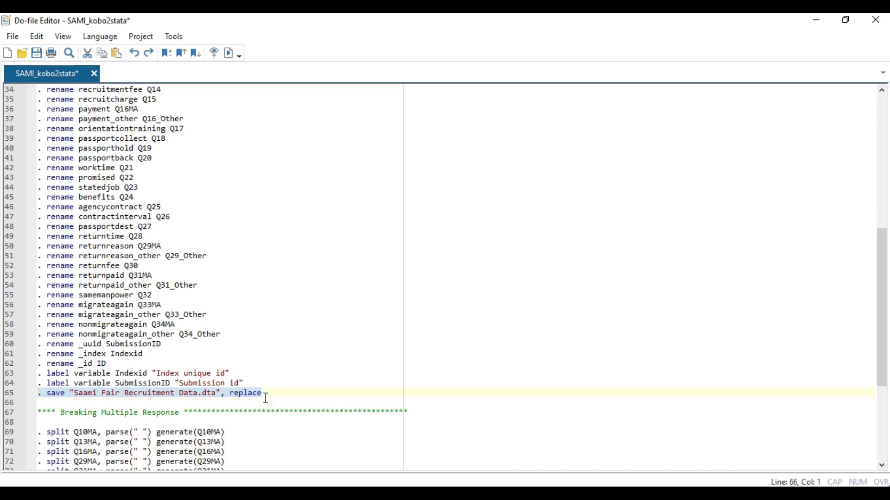
key(ctrl+d)
key(alt+Tab)
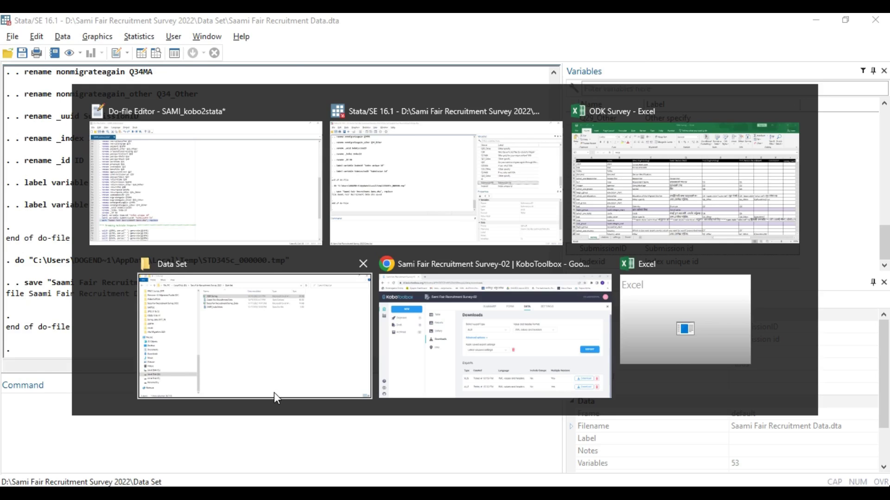
click(274, 393)
click(305, 113)
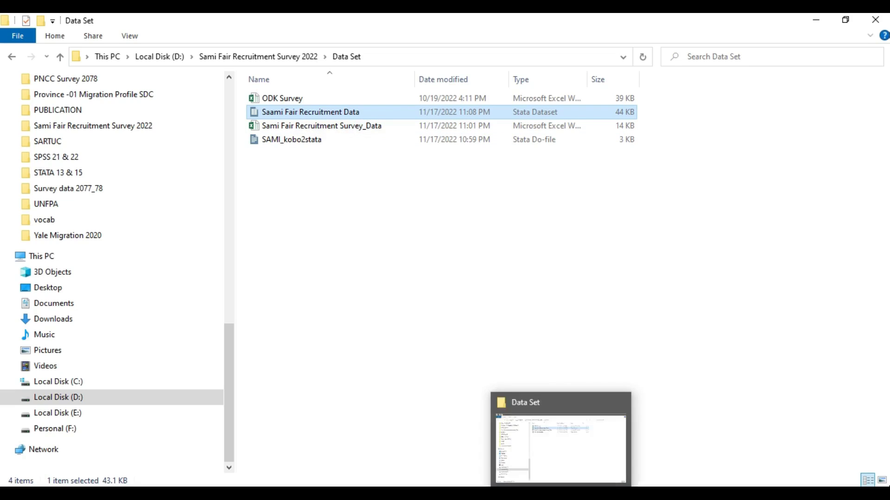
Step: Switch to the ODK Survey workbook in Excel and select the education question's Nepali label on the survey sheet
mouse_move(497, 494)
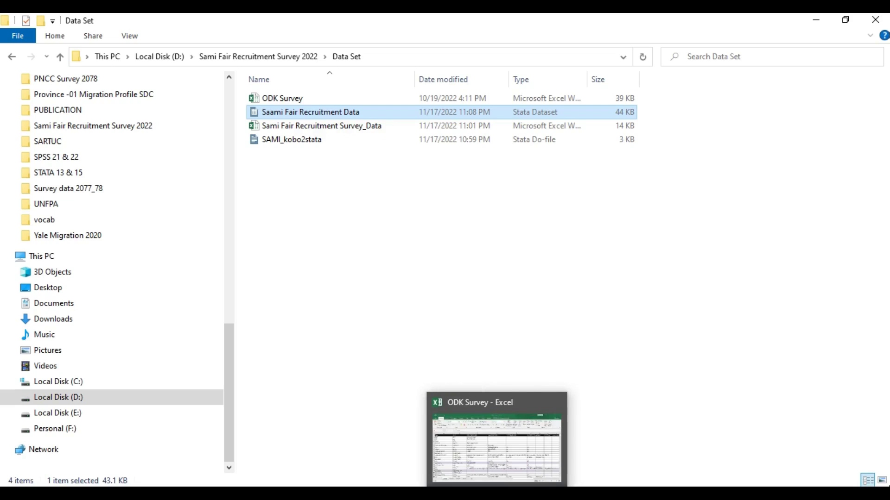
mouse_move(494, 419)
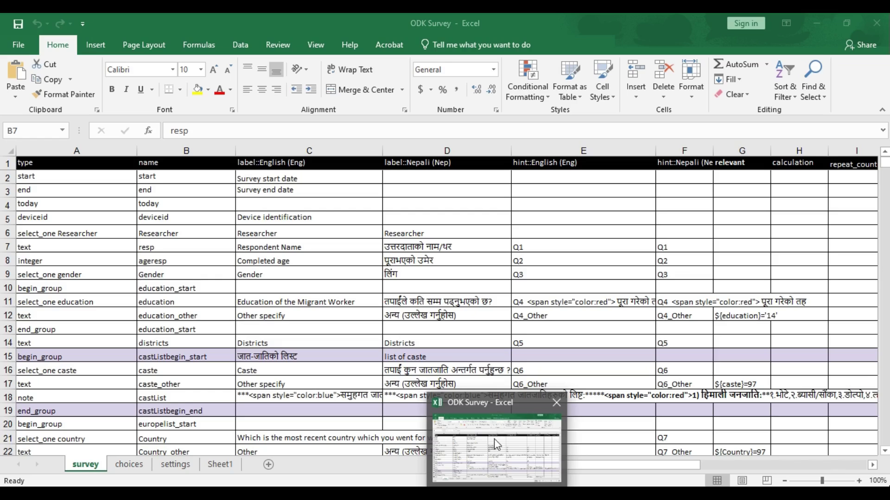
click(500, 457)
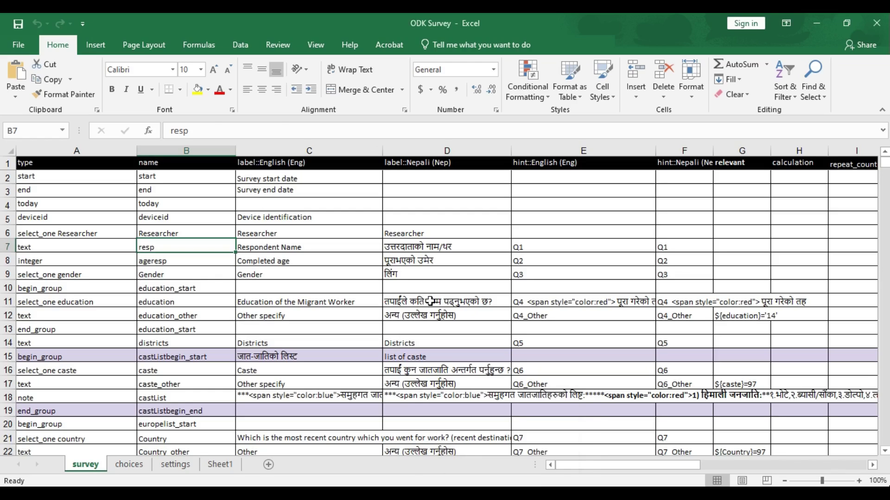
click(430, 302)
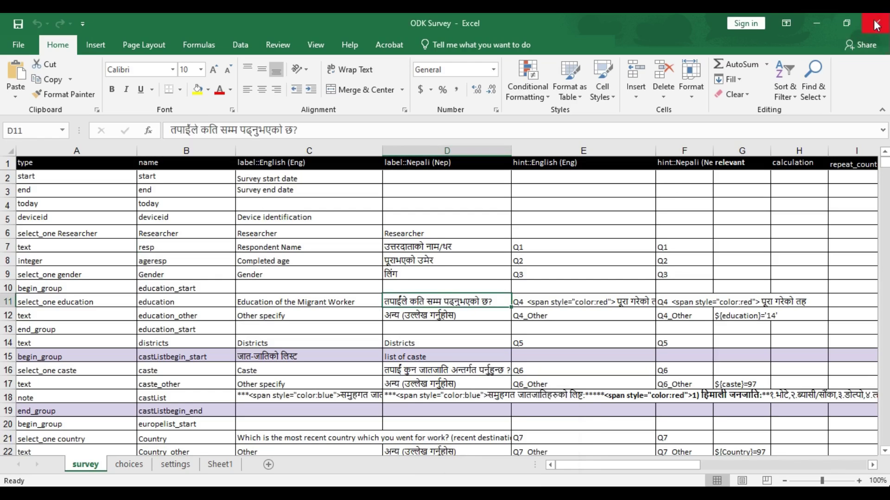